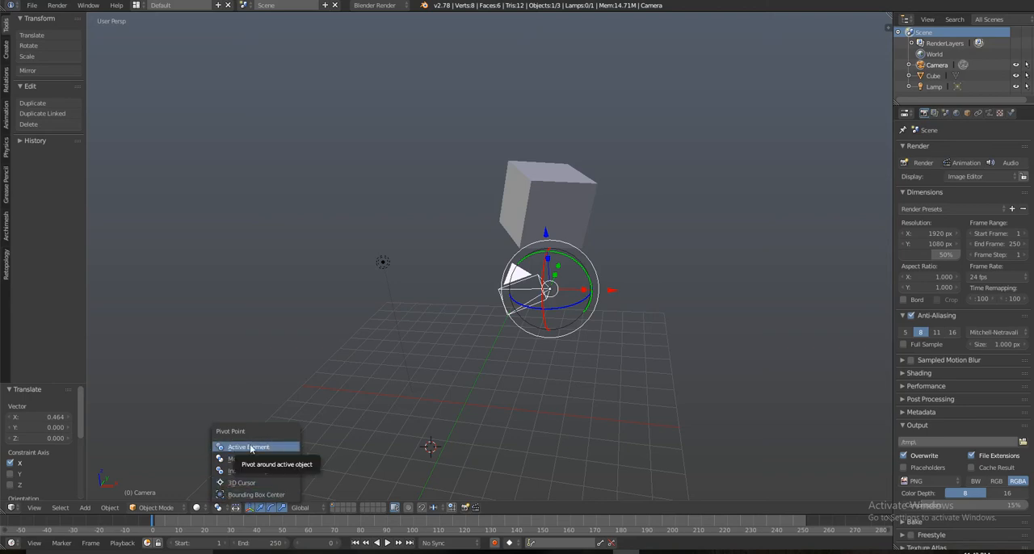
Step: Set the viewport's pivot point to Active Element
{"action": "left_click", "coordinate": [242, 447]}
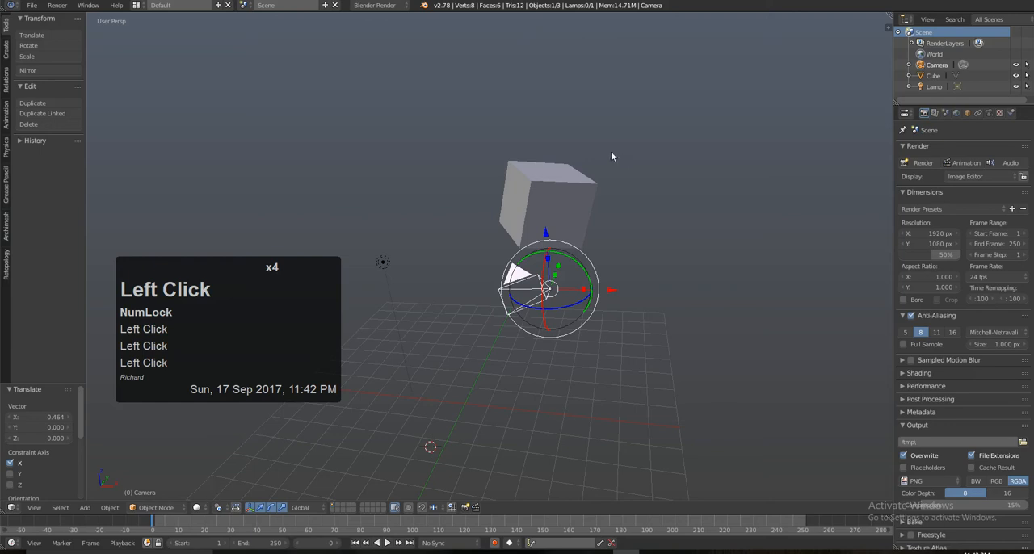
{"action": "left_click_drag", "start_coordinate": [656, 280], "coordinate": [638, 296], "text": "alt"}
{"action": "left_click_drag", "start_coordinate": [637, 295], "coordinate": [657, 322], "text": "alt+shift"}
{"action": "left_click_drag", "start_coordinate": [656, 322], "coordinate": [590, 321], "text": "alt"}
{"action": "left_click_drag", "start_coordinate": [591, 321], "coordinate": [508, 301], "text": "alt"}
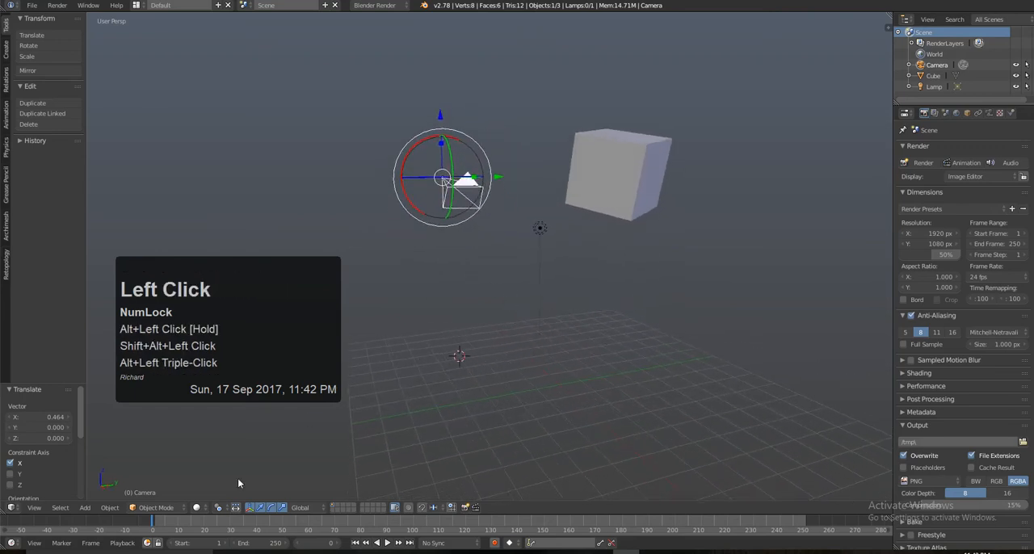
{"action": "left_click", "coordinate": [220, 507]}
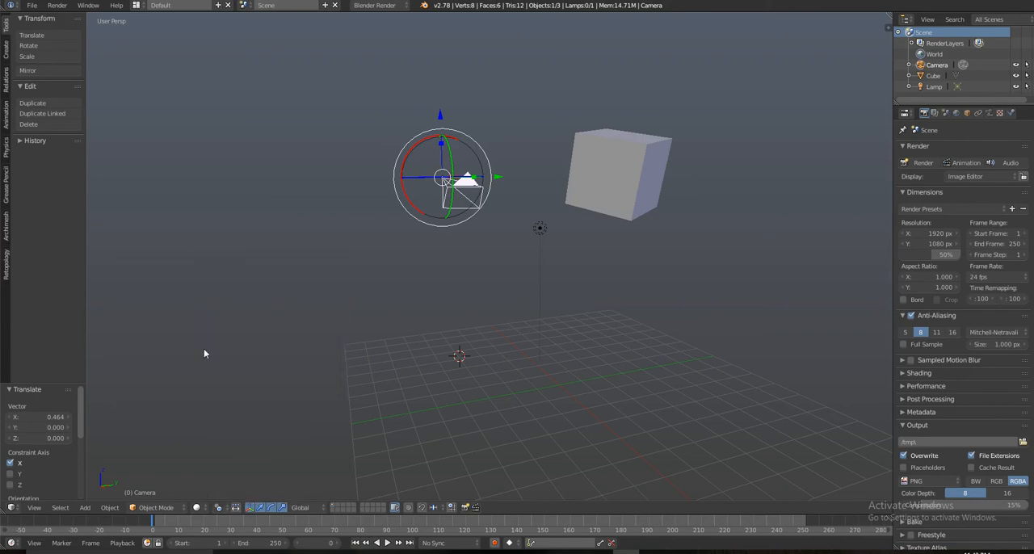
Step: Deselect all objects in the scene and view the camera, cube and lamp from a closer angle
{"action": "left_click_drag", "start_coordinate": [581, 253], "coordinate": [569, 285], "text": "shift"}
{"action": "left_click_drag", "start_coordinate": [570, 286], "coordinate": [550, 269], "text": "alt"}
{"action": "key", "text": "a"}
{"action": "scroll", "coordinate": [544, 280], "scroll_direction": "up", "scroll_amount": 3}
{"action": "left_click", "coordinate": [547, 269], "text": "alt+shift"}
{"action": "double_click", "coordinate": [526, 248], "text": "alt+shift"}
{"action": "left_click_drag", "start_coordinate": [551, 270], "coordinate": [551, 264], "text": "alt"}
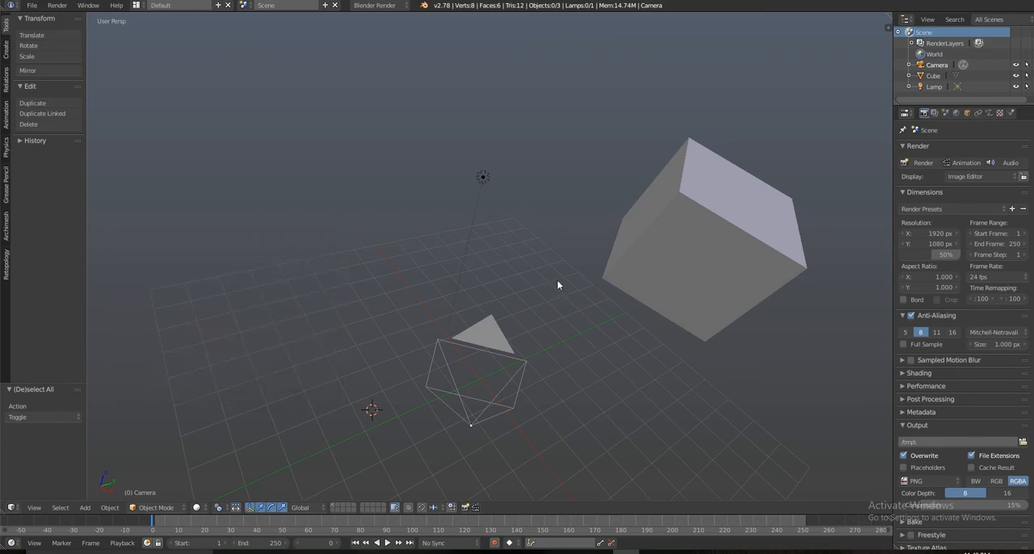
Step: Select the lamp, camera and cube individually, switching between them and finishing with the camera
{"action": "right_click", "coordinate": [483, 179]}
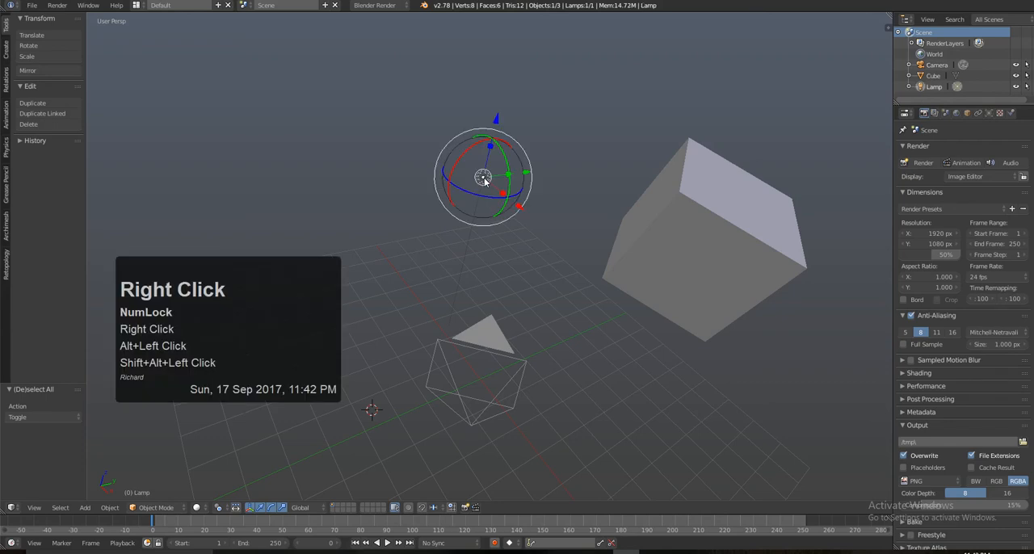
{"action": "right_click", "coordinate": [457, 341]}
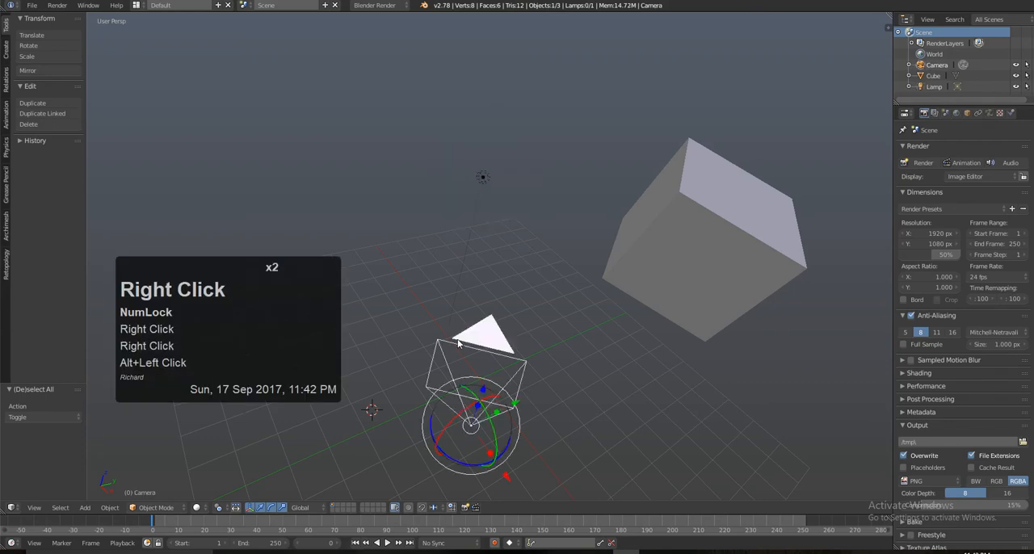
{"action": "right_click", "coordinate": [658, 221]}
{"action": "right_click", "coordinate": [483, 177]}
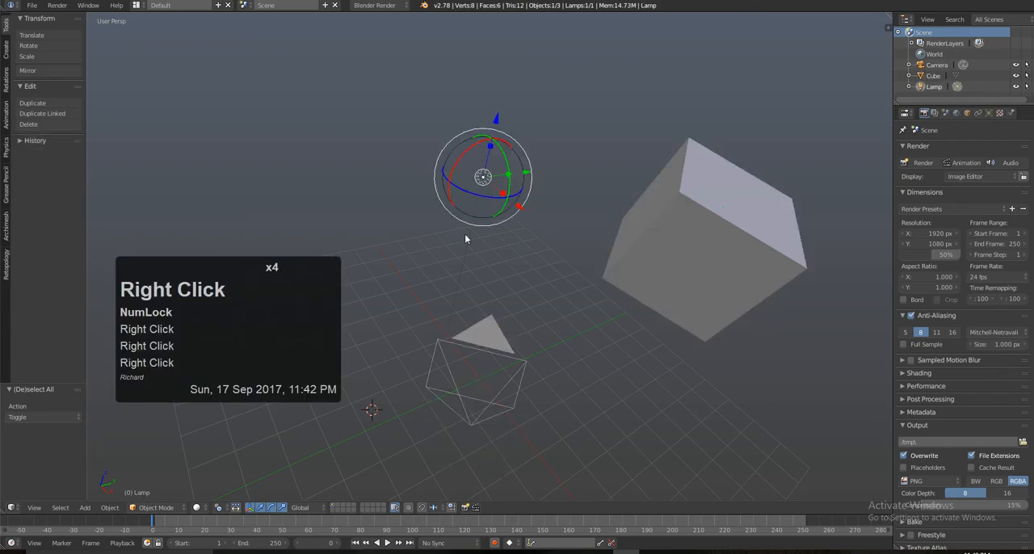
{"action": "right_click", "coordinate": [437, 346]}
{"action": "right_click", "coordinate": [725, 184]}
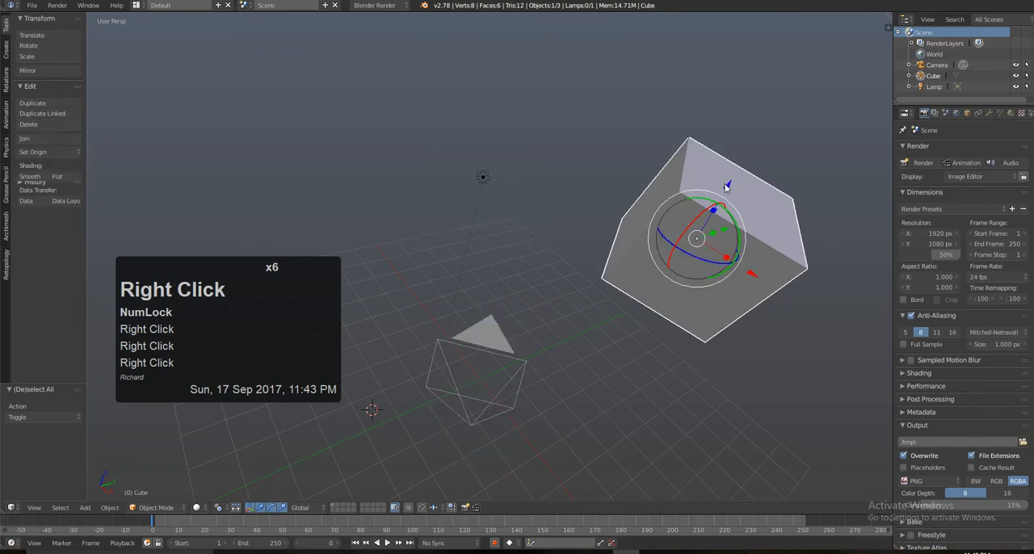
{"action": "right_click", "coordinate": [484, 179]}
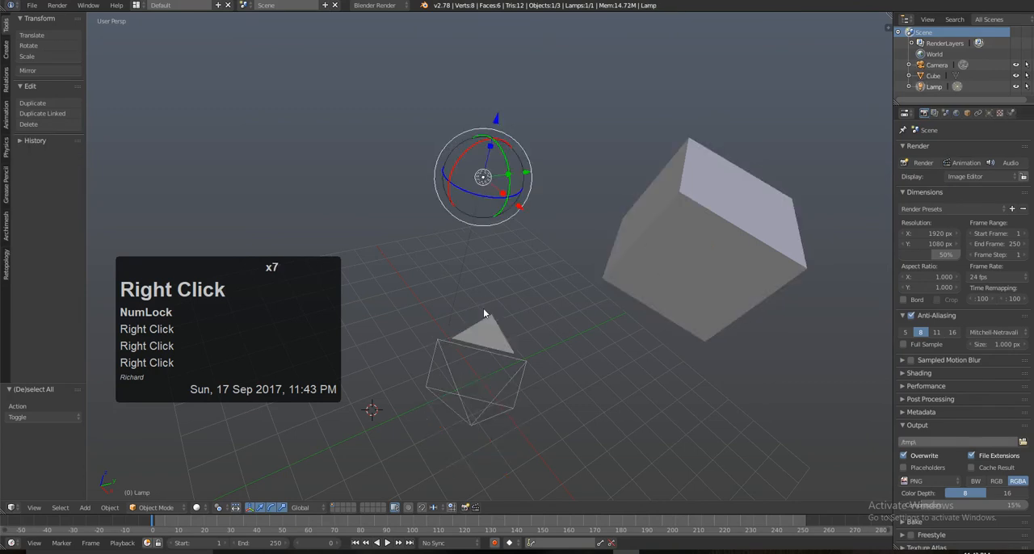
{"action": "right_click", "coordinate": [485, 332]}
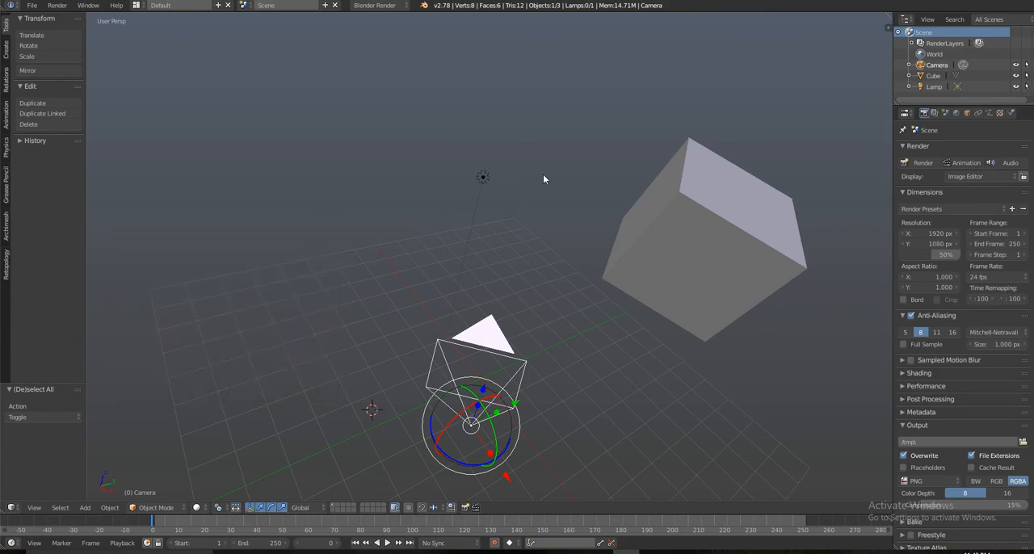
Step: Select the lamp and add the cube to the selection as the active object
{"action": "right_click", "coordinate": [485, 179]}
{"action": "key", "text": "shift"}
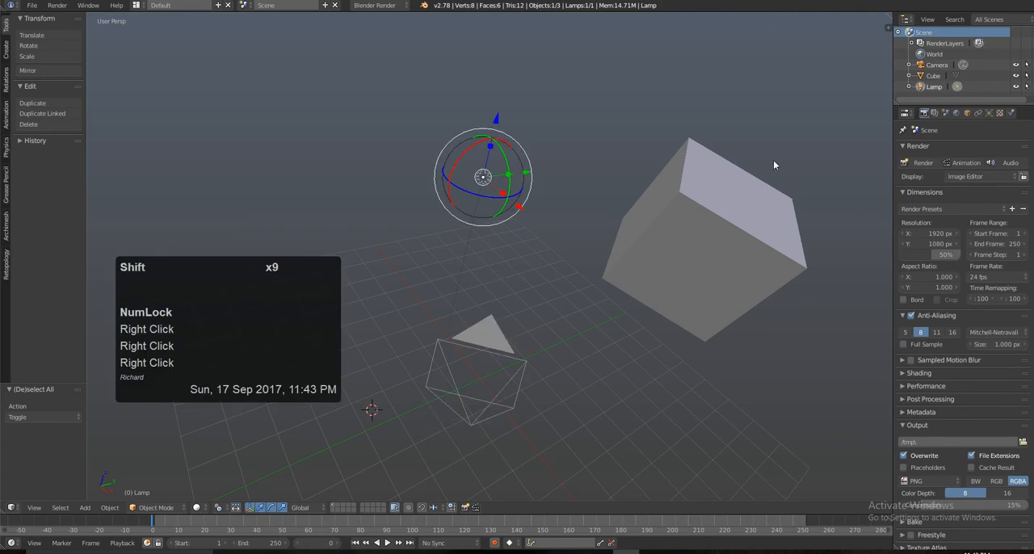
{"action": "right_click", "coordinate": [747, 180], "text": "shift"}
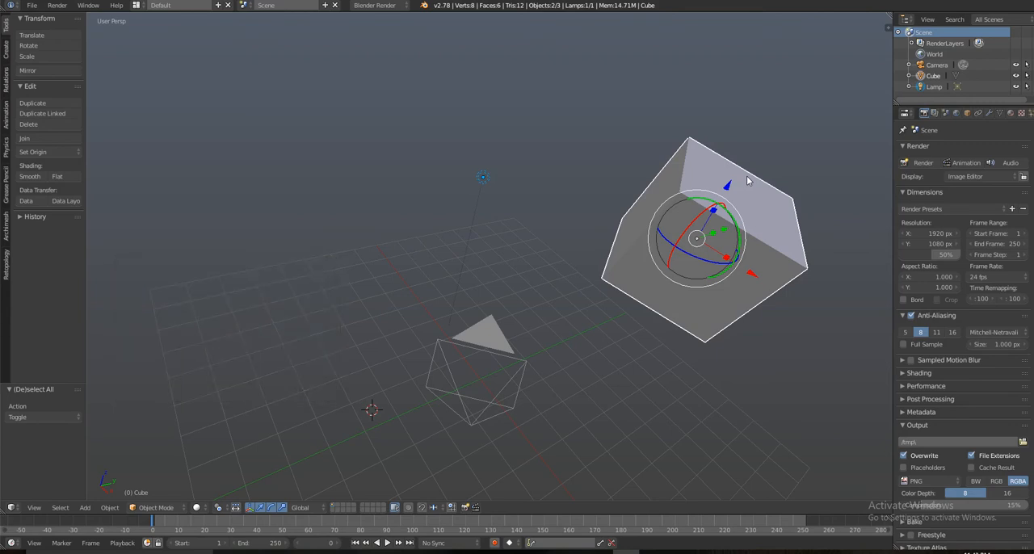
{"action": "left_click_drag", "start_coordinate": [665, 286], "coordinate": [506, 257], "text": "alt"}
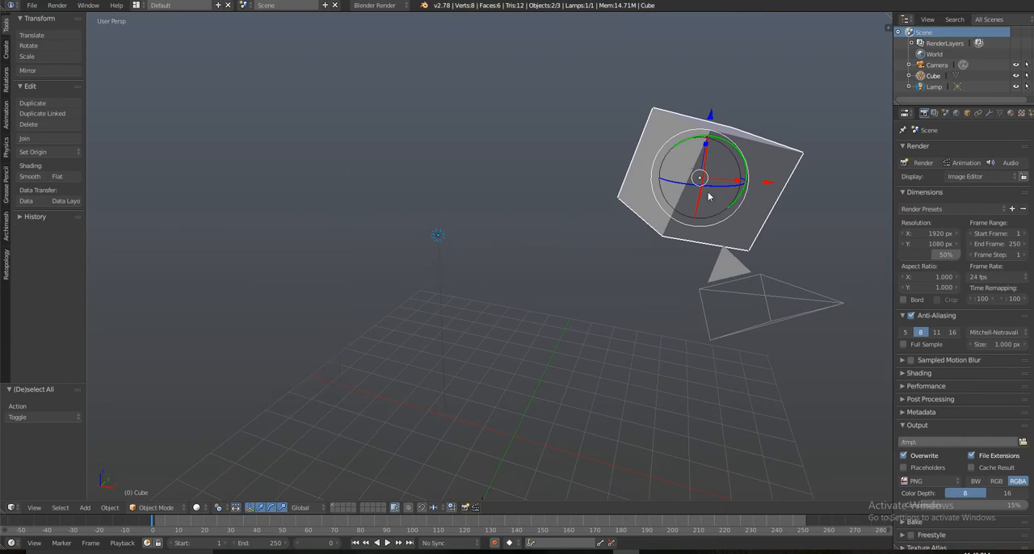
{"action": "left_click_drag", "start_coordinate": [659, 208], "coordinate": [616, 199], "text": "alt+shift"}
{"action": "left_click_drag", "start_coordinate": [616, 198], "coordinate": [564, 197], "text": "alt"}
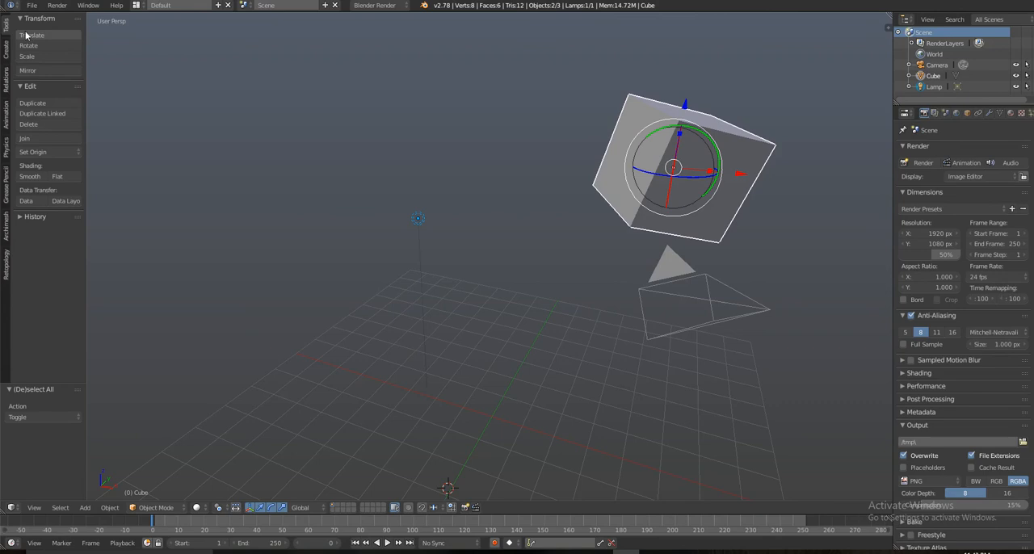
Step: Open the theme settings in User Preferences and apply the Graph preset
{"action": "left_click", "coordinate": [32, 6]}
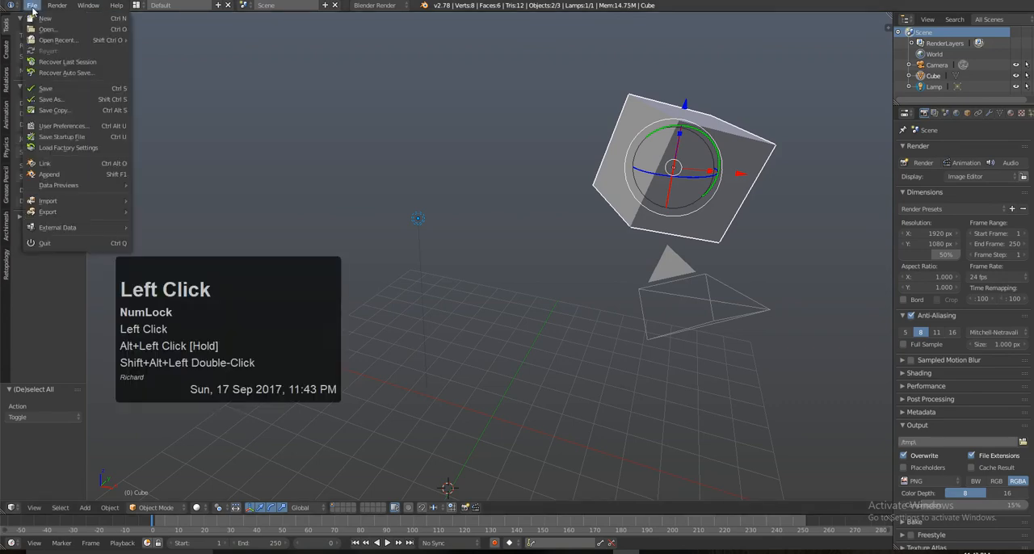
{"action": "left_click", "coordinate": [49, 126]}
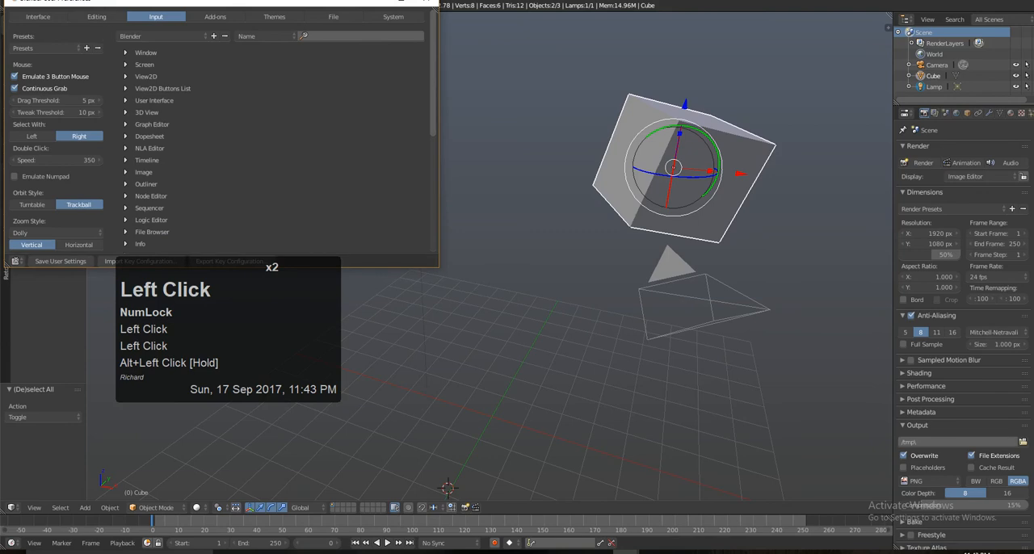
{"action": "left_click", "coordinate": [274, 14]}
{"action": "left_click_drag", "start_coordinate": [272, 6], "coordinate": [620, 42]}
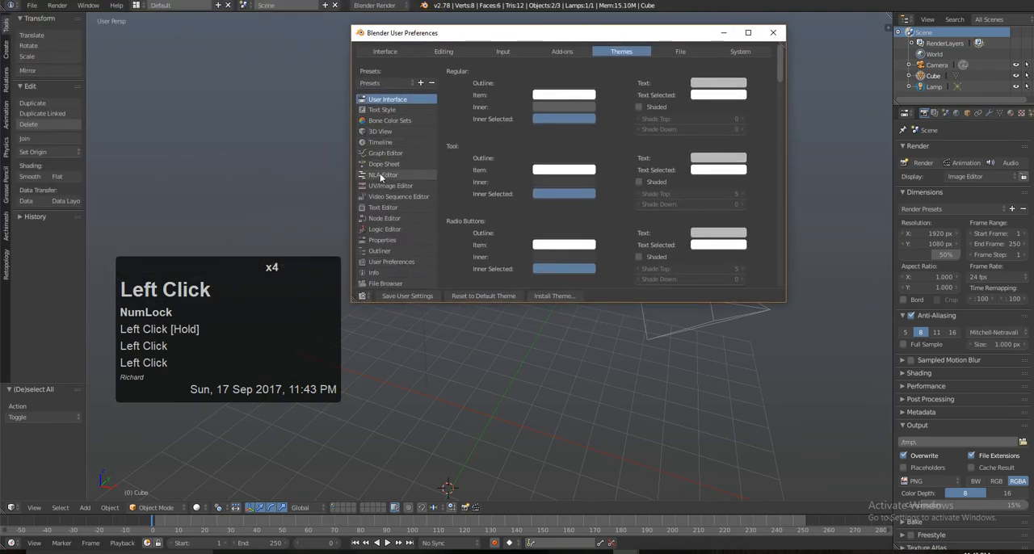
{"action": "left_click", "coordinate": [390, 84]}
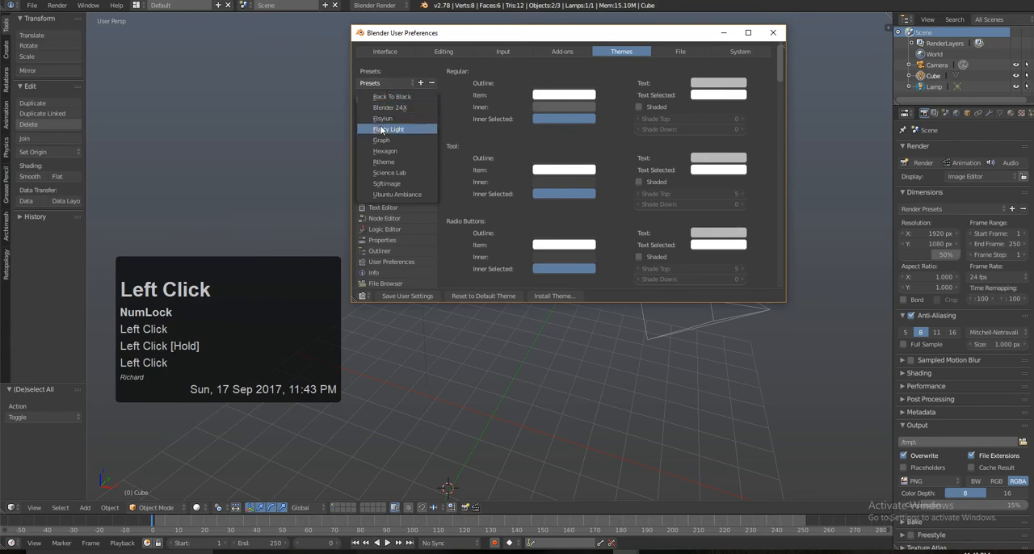
{"action": "left_click", "coordinate": [391, 140]}
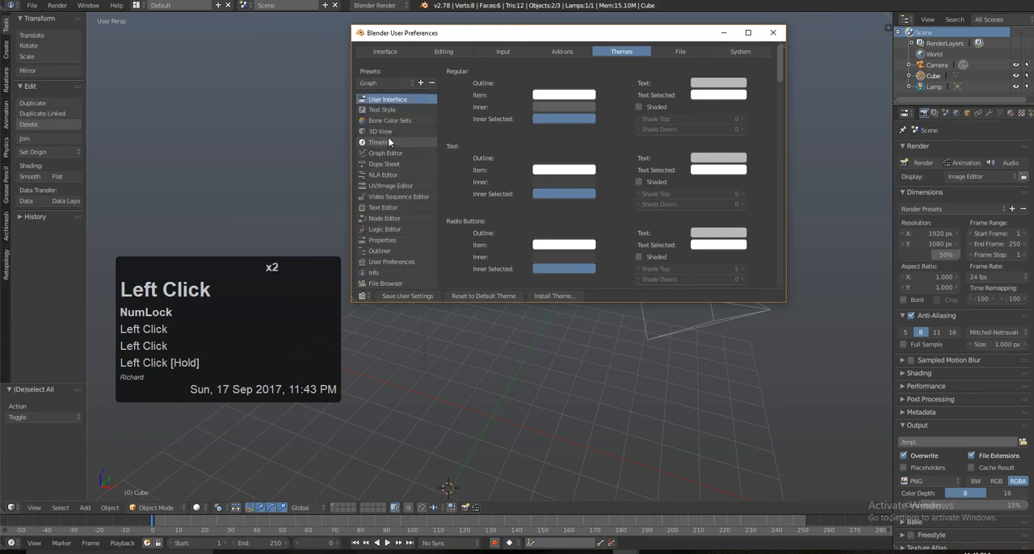
Step: Try the Softimage, Blender 24X and Back To Black theme presets in turn
{"action": "left_click", "coordinate": [386, 81]}
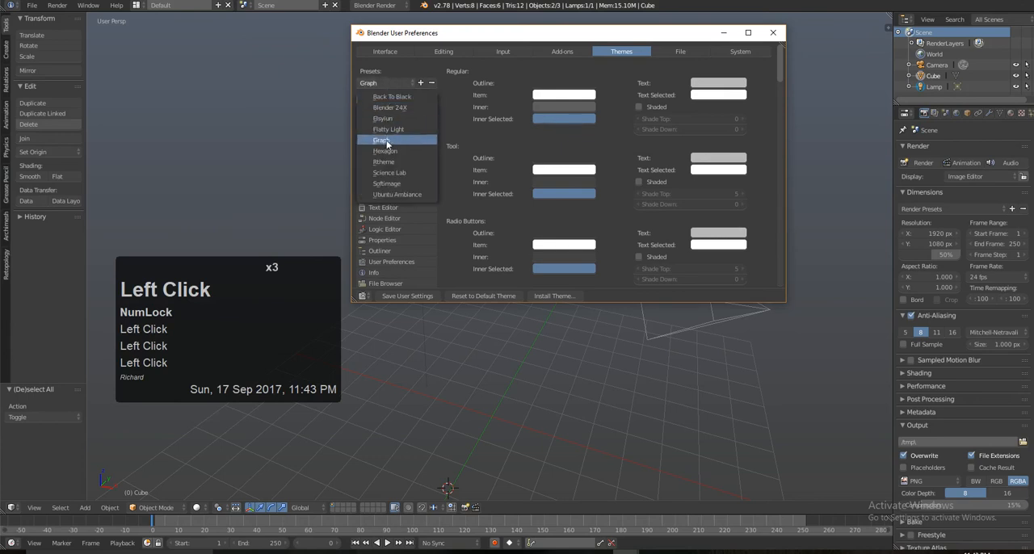
{"action": "left_click", "coordinate": [387, 183]}
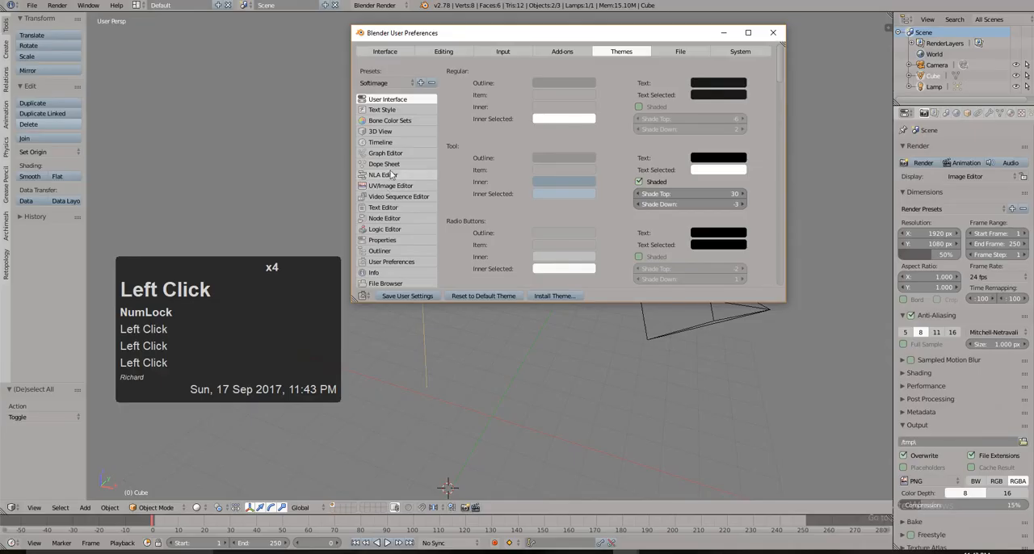
{"action": "left_click", "coordinate": [390, 82]}
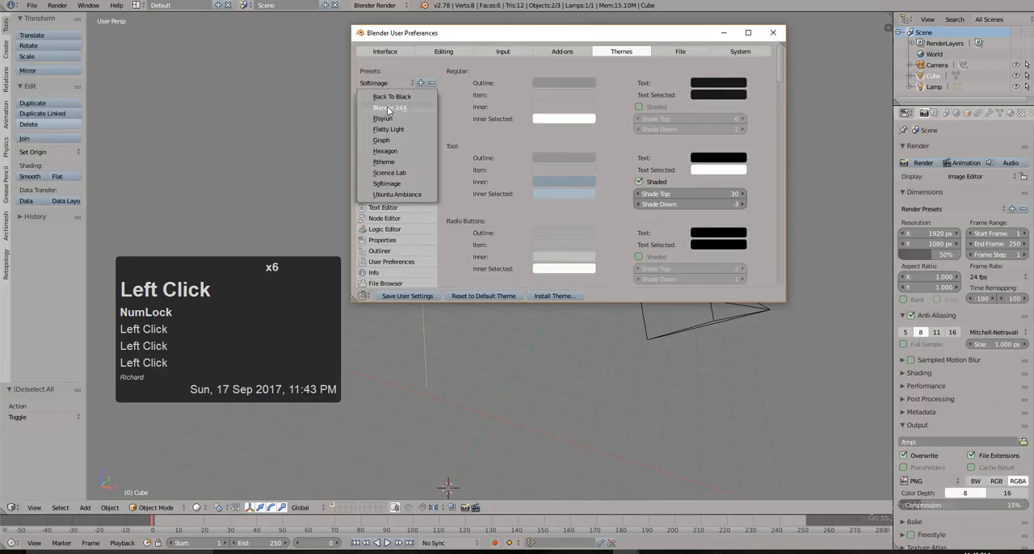
{"action": "left_click", "coordinate": [389, 109]}
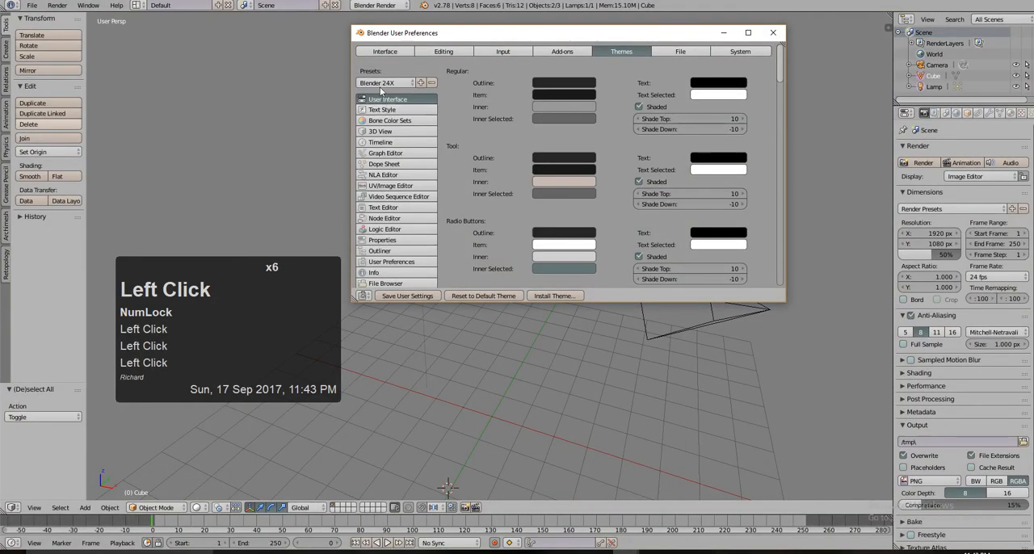
{"action": "left_click", "coordinate": [381, 84]}
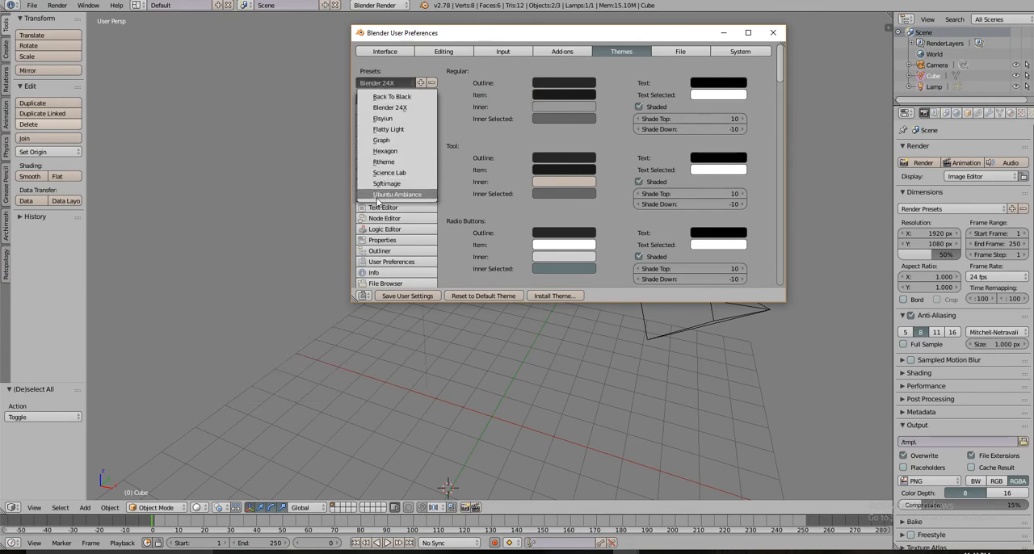
{"action": "left_click", "coordinate": [401, 98]}
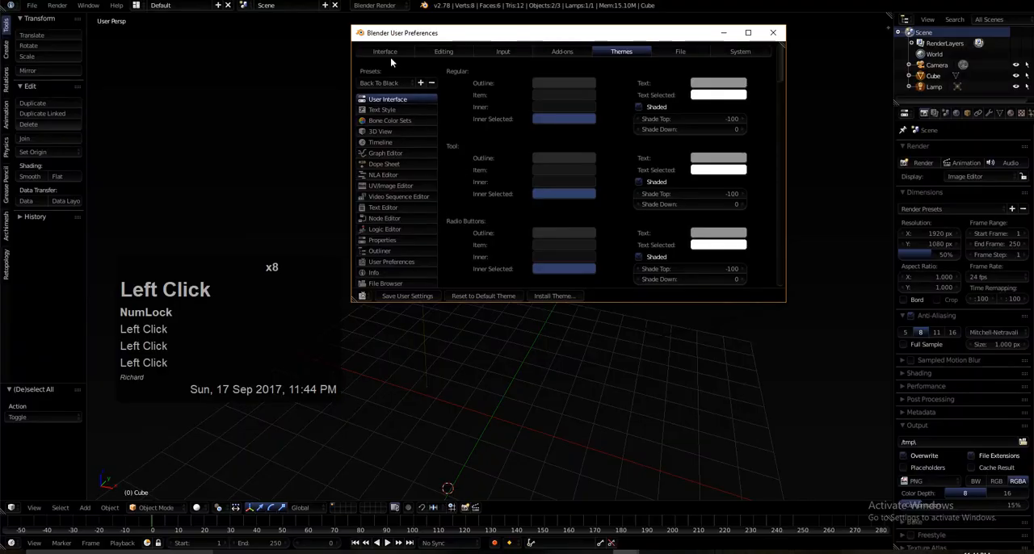
Step: Apply the Graph theme preset again and close User Preferences
{"action": "left_click", "coordinate": [386, 84]}
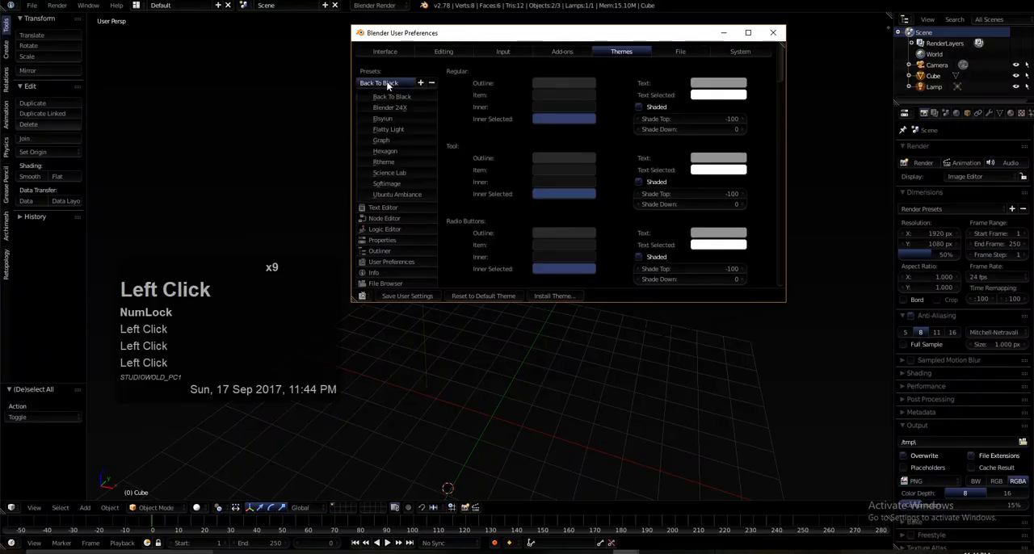
{"action": "left_click", "coordinate": [384, 142]}
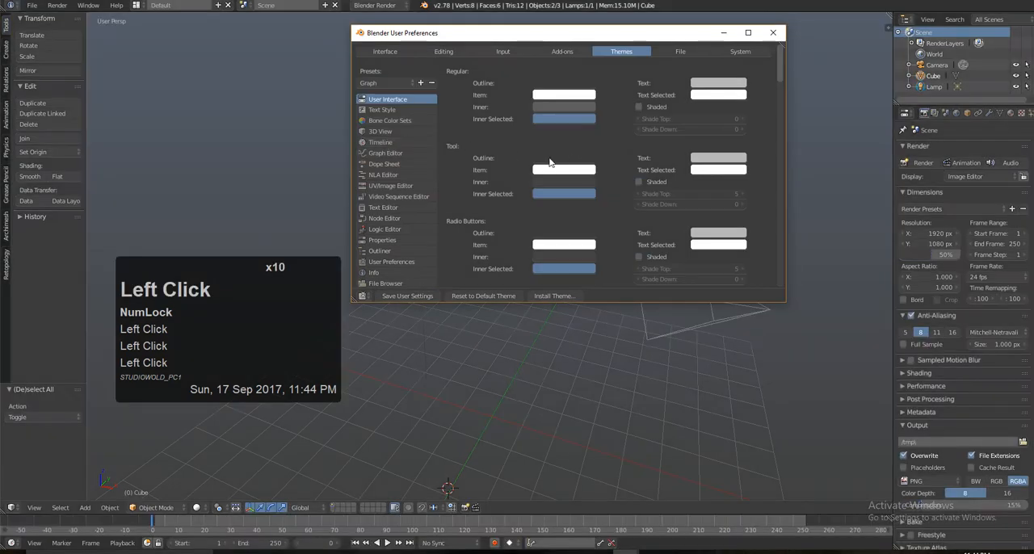
{"action": "left_click_drag", "start_coordinate": [640, 36], "coordinate": [638, 57]}
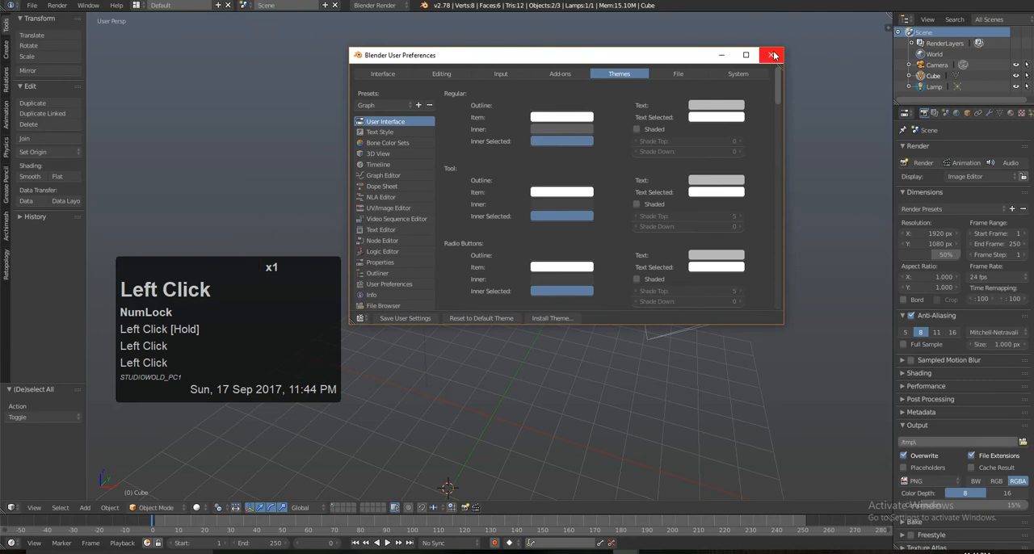
{"action": "left_click", "coordinate": [772, 55]}
Step: Alternate single selection between the lamp and the cube, finishing with only the cube selected
{"action": "left_click_drag", "start_coordinate": [594, 246], "coordinate": [514, 278], "text": "alt"}
{"action": "right_click", "coordinate": [393, 192]}
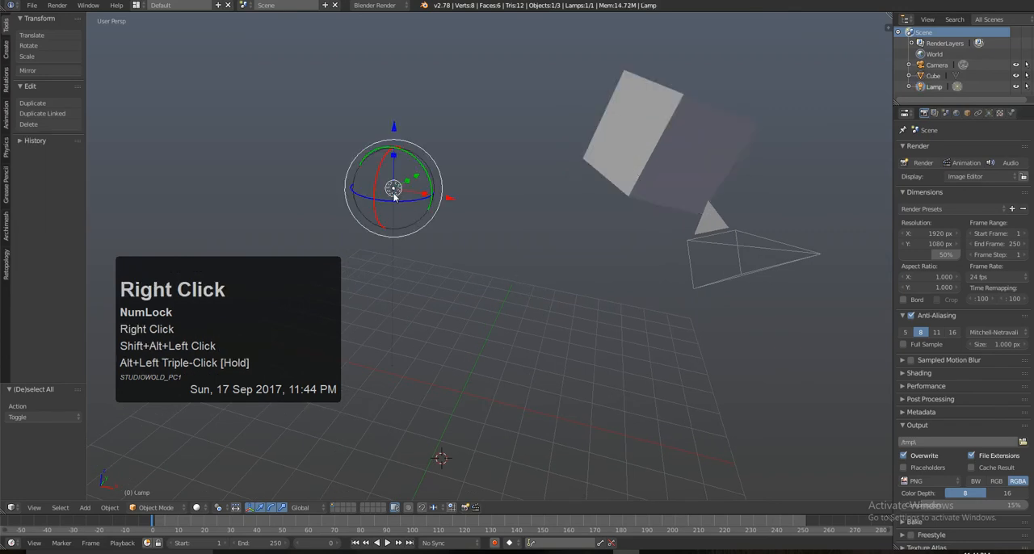
{"action": "right_click", "coordinate": [659, 141]}
{"action": "right_click", "coordinate": [392, 194]}
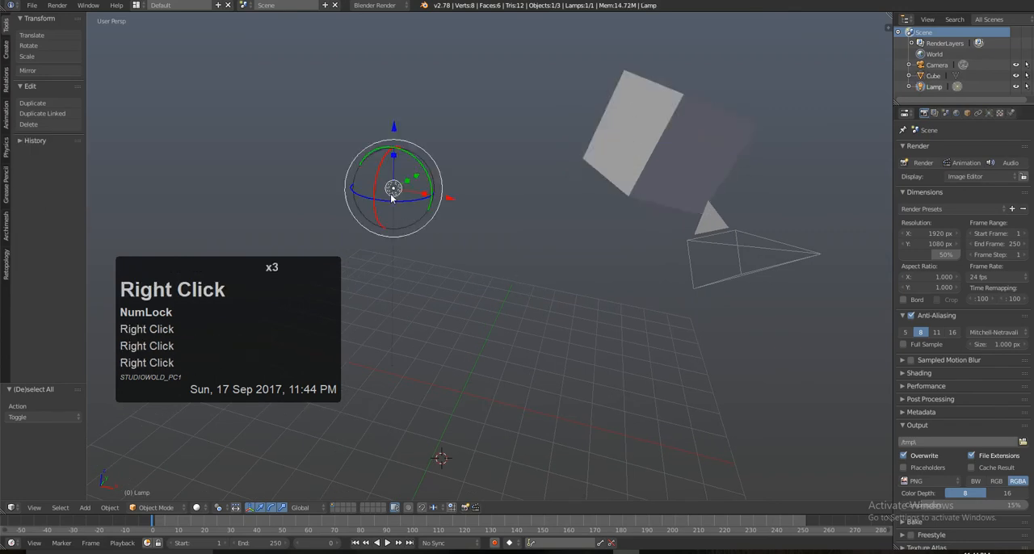
{"action": "right_click", "coordinate": [664, 154]}
{"action": "left_click_drag", "start_coordinate": [573, 280], "coordinate": [541, 260], "text": "alt"}
{"action": "left_click_drag", "start_coordinate": [540, 260], "coordinate": [508, 270], "text": "alt"}
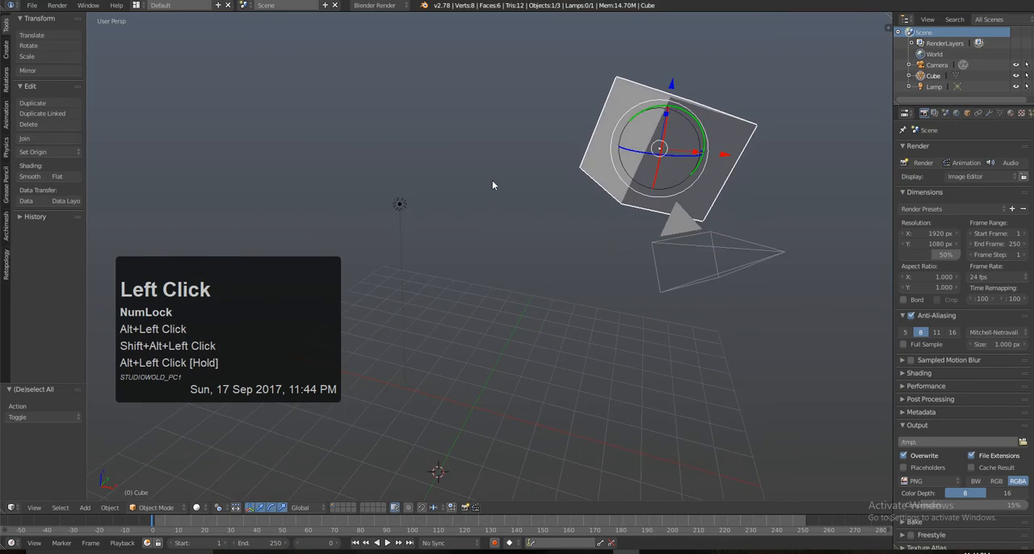
Step: Select the lamp, cube and camera together, adding them in that order so the camera is the active object
{"action": "right_click", "coordinate": [399, 206]}
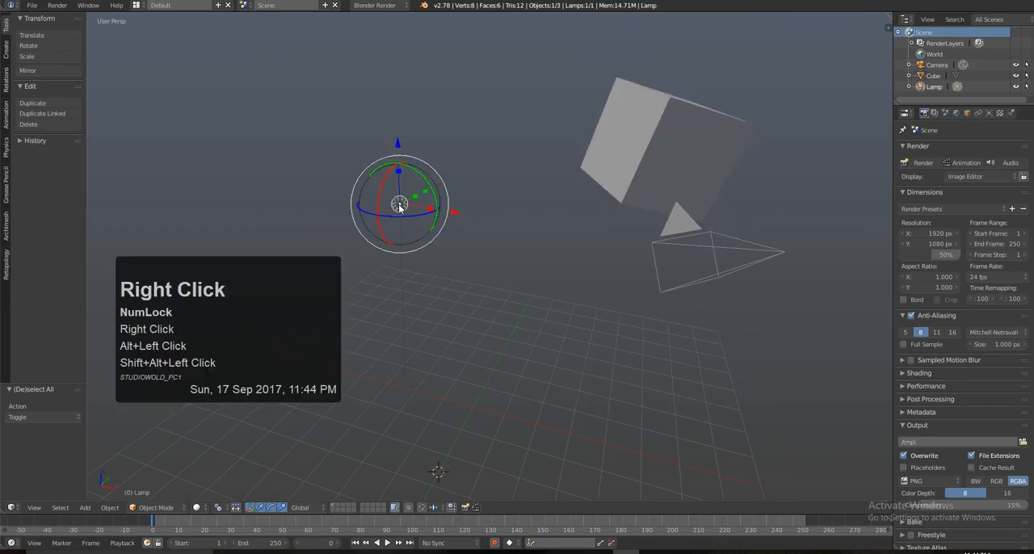
{"action": "right_click", "coordinate": [685, 112], "text": "shift"}
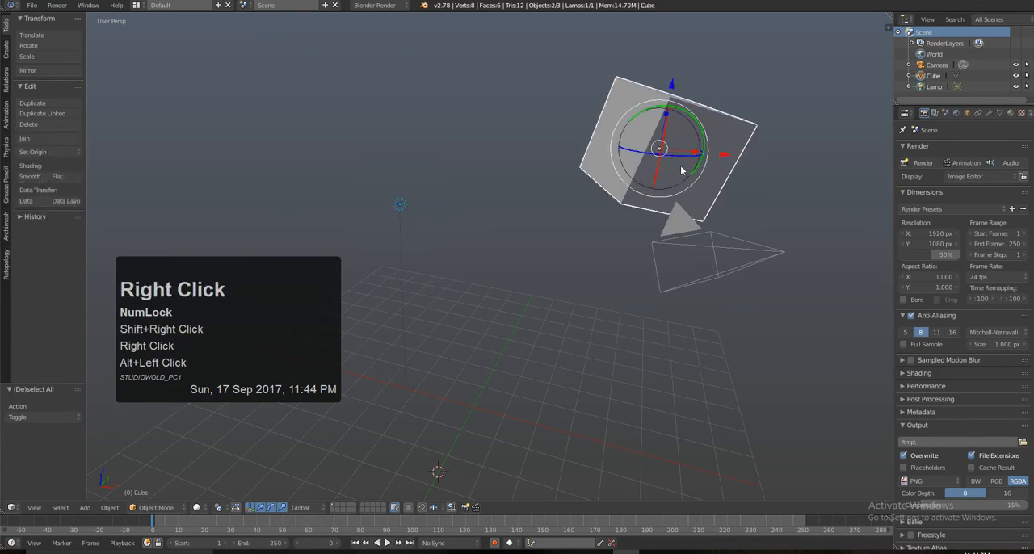
{"action": "left_click_drag", "start_coordinate": [682, 170], "coordinate": [635, 167], "text": "alt"}
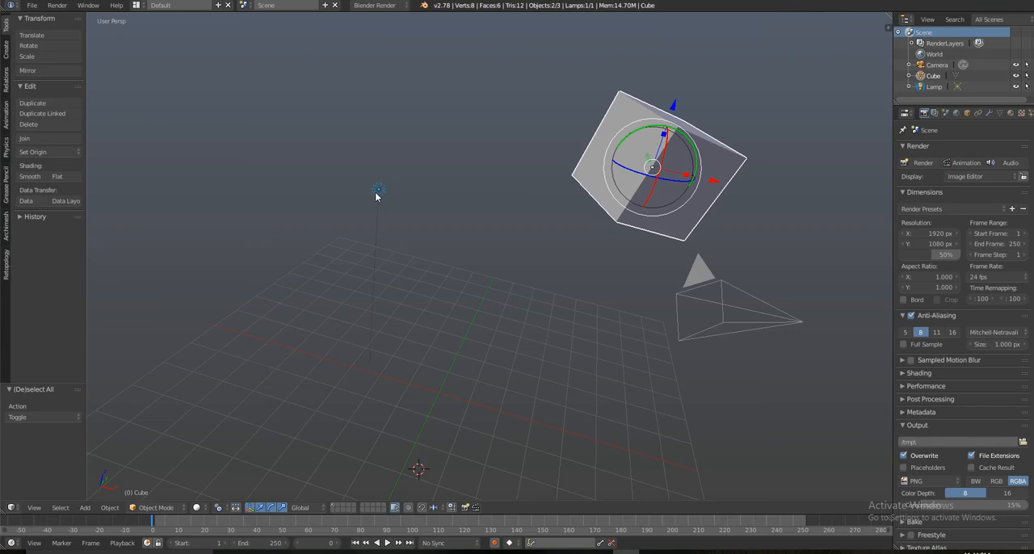
{"action": "right_click", "coordinate": [715, 281], "text": "shift"}
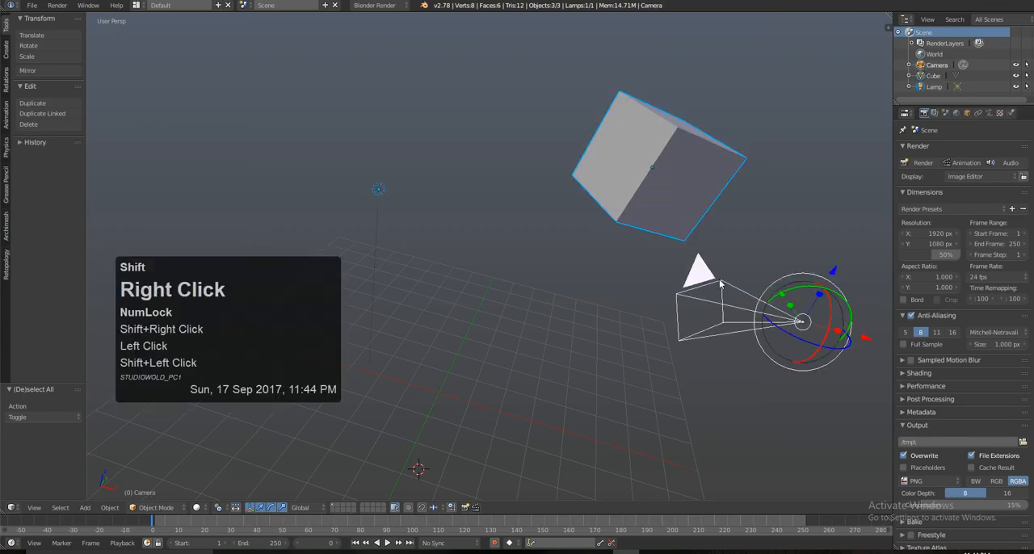
Step: Rotate the selected lamp, cube and camera around the active camera by about -17.3° on the global Y axis
{"action": "left_click_drag", "start_coordinate": [719, 279], "coordinate": [615, 247], "text": "alt"}
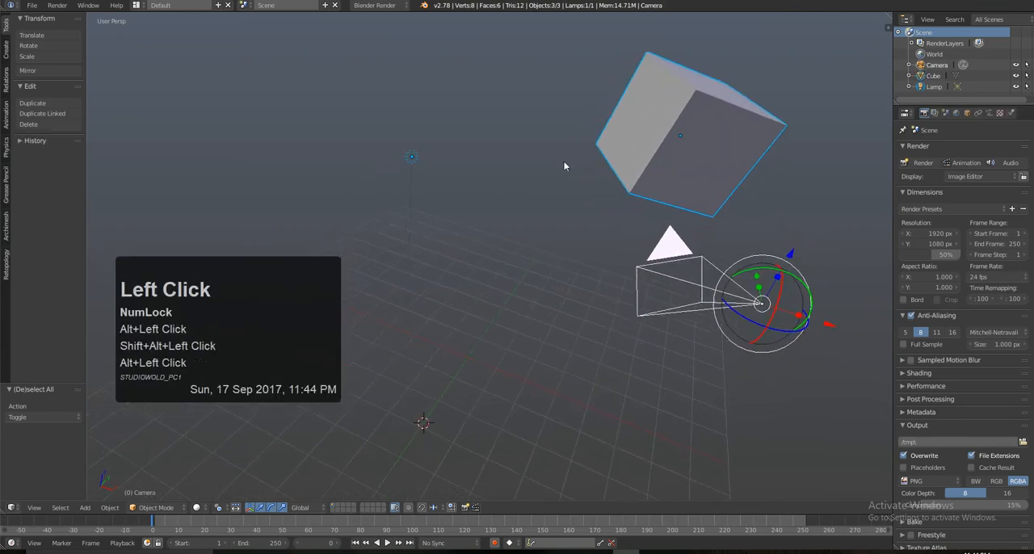
{"action": "scroll", "coordinate": [555, 268], "scroll_direction": "down", "scroll_amount": 2}
{"action": "left_click_drag", "start_coordinate": [555, 268], "coordinate": [516, 260], "text": "alt"}
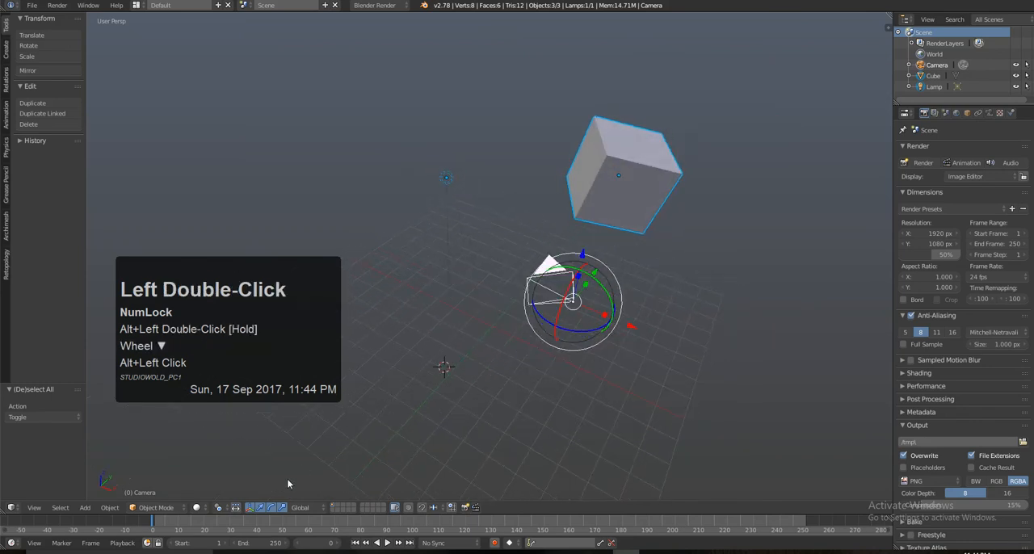
{"action": "left_click", "coordinate": [220, 508]}
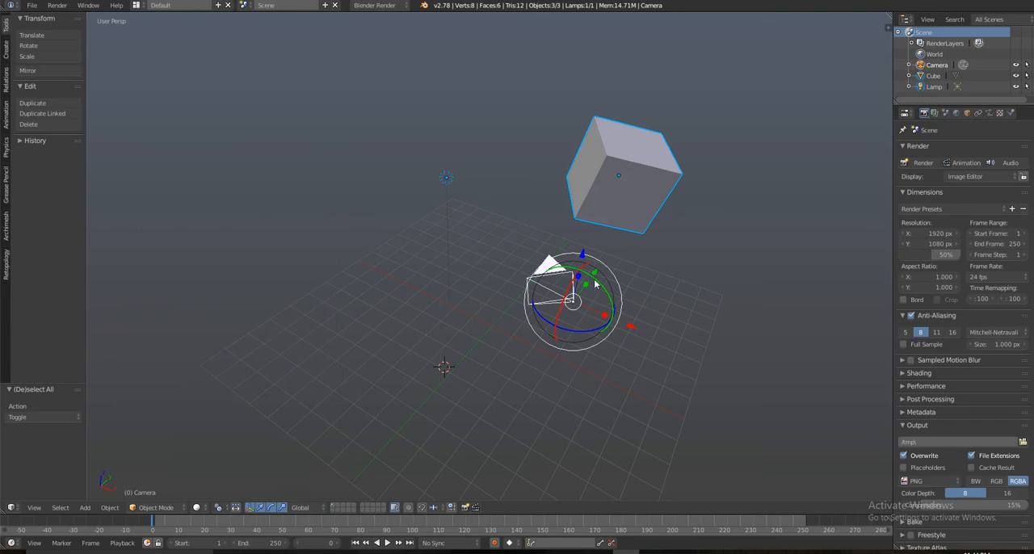
{"action": "mouse_move", "coordinate": [595, 284]}
{"action": "left_mouse_down"}
{"action": "mouse_move", "coordinate": [605, 307]}
{"action": "mouse_move", "coordinate": [565, 271]}
{"action": "mouse_move", "coordinate": [561, 330]}
{"action": "mouse_move", "coordinate": [581, 293]}
{"action": "left_mouse_up"}
Step: Cycle the active object through cube, lamp, camera and back to the cube, and rotate the whole selection around the cube, including about 19.5° on Z
{"action": "right_click", "coordinate": [660, 179], "text": "shift"}
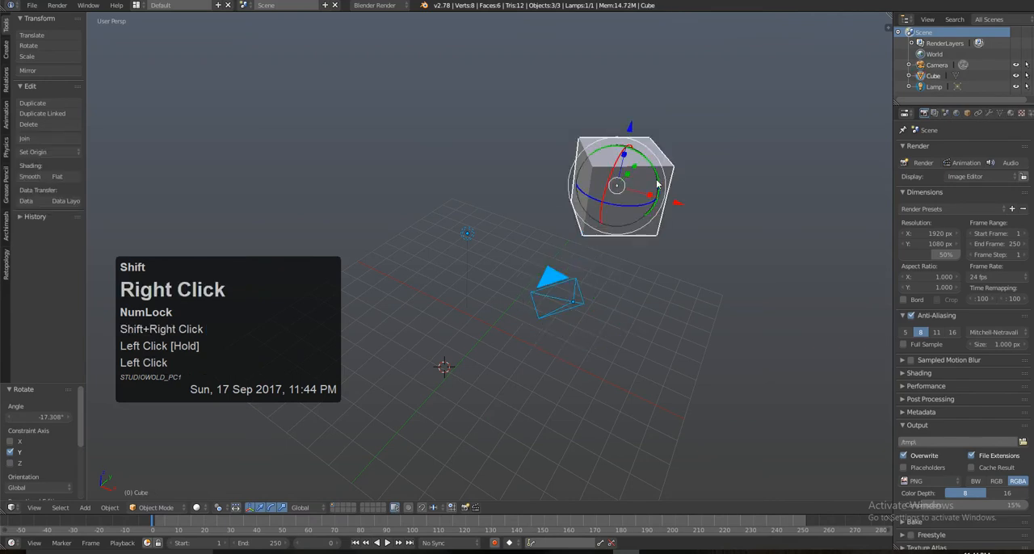
{"action": "left_click_drag", "start_coordinate": [677, 228], "coordinate": [673, 257], "text": "alt"}
{"action": "right_click", "coordinate": [488, 227], "text": "shift"}
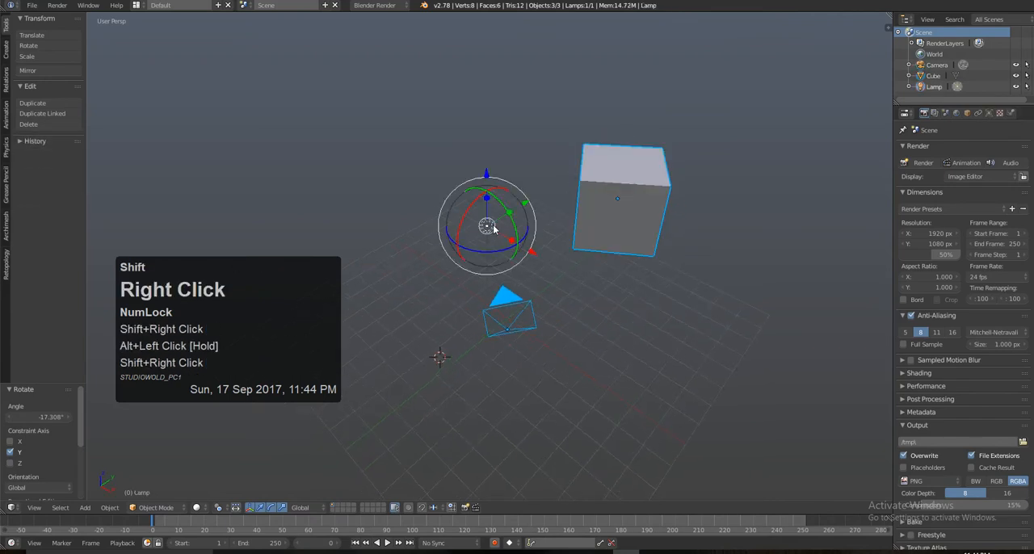
{"action": "right_click", "coordinate": [484, 321], "text": "shift"}
{"action": "right_click", "coordinate": [612, 206], "text": "shift"}
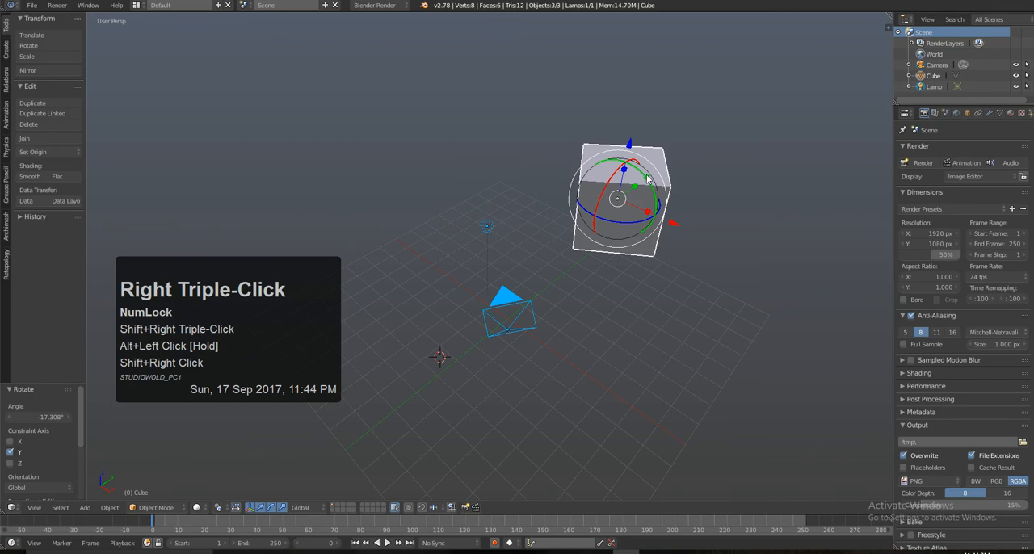
{"action": "left_click_drag", "start_coordinate": [647, 179], "coordinate": [604, 214]}
Step: Reselect the lamp, cube and camera with the camera last, and rotate them around the camera, finishing with about 3° on Y
{"action": "right_click", "coordinate": [407, 197]}
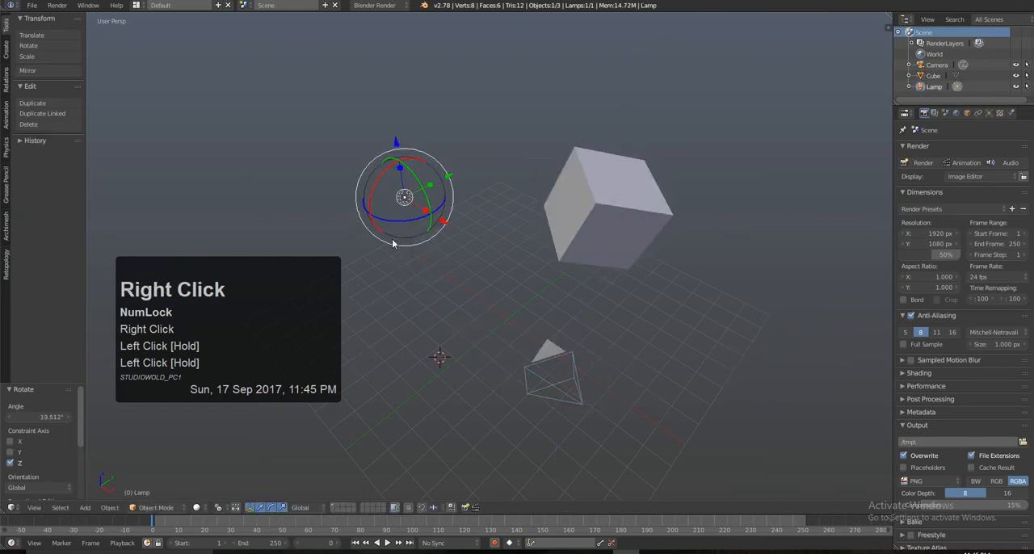
{"action": "right_click", "coordinate": [581, 178], "text": "shift"}
{"action": "right_click", "coordinate": [534, 366], "text": "shift"}
{"action": "right_click", "coordinate": [408, 199]}
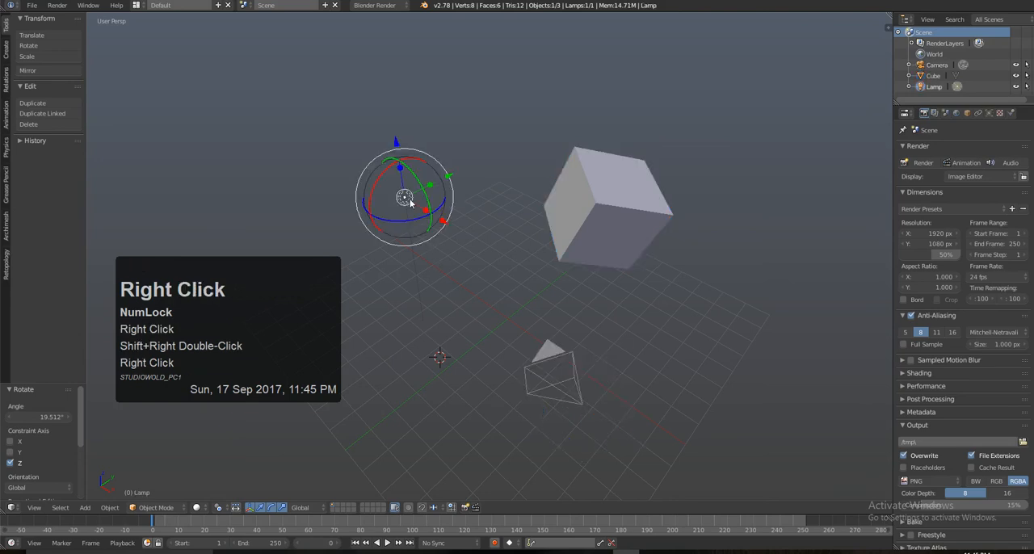
{"action": "right_click", "coordinate": [576, 175], "text": "shift"}
{"action": "right_click", "coordinate": [530, 375], "text": "shift"}
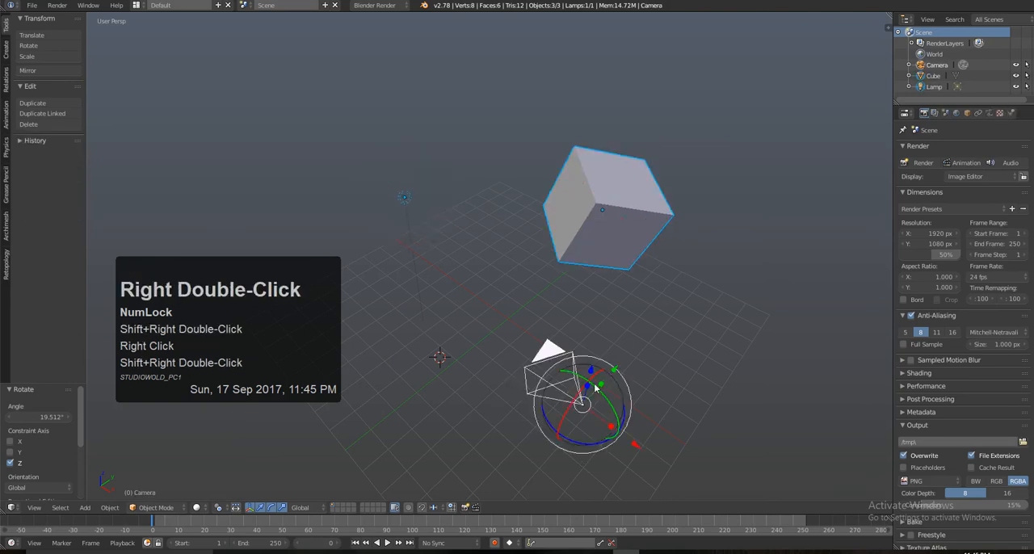
{"action": "left_click_drag", "start_coordinate": [597, 386], "coordinate": [589, 365]}
{"action": "mouse_move", "coordinate": [614, 296]}
{"action": "left_mouse_down"}
{"action": "mouse_move", "coordinate": [612, 310]}
{"action": "mouse_move", "coordinate": [601, 293]}
{"action": "mouse_move", "coordinate": [609, 294]}
{"action": "left_mouse_up"}
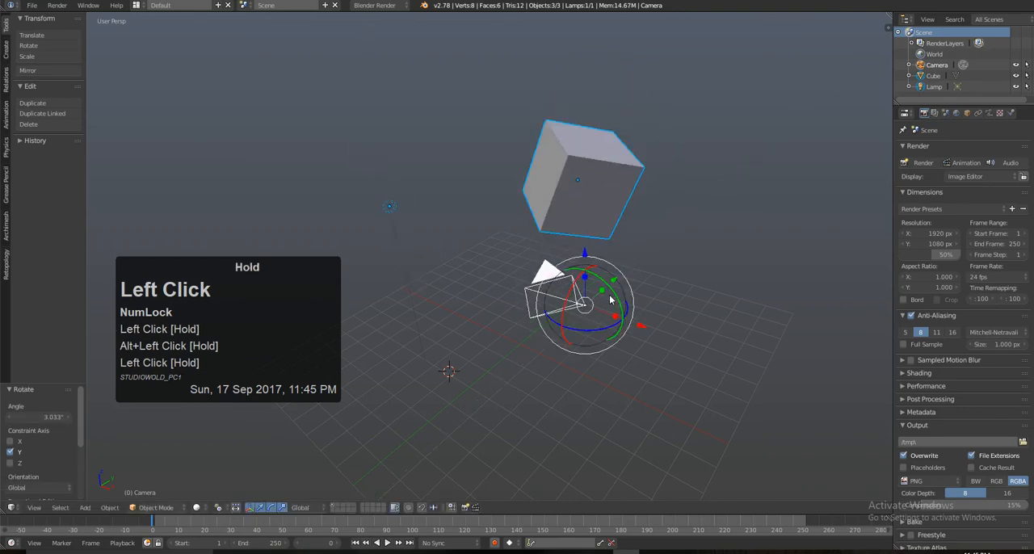
Step: Select the camera, lamp and cube together, adding the cube last so it is the active object
{"action": "right_click", "coordinate": [404, 219]}
{"action": "right_click", "coordinate": [581, 176], "text": "shift"}
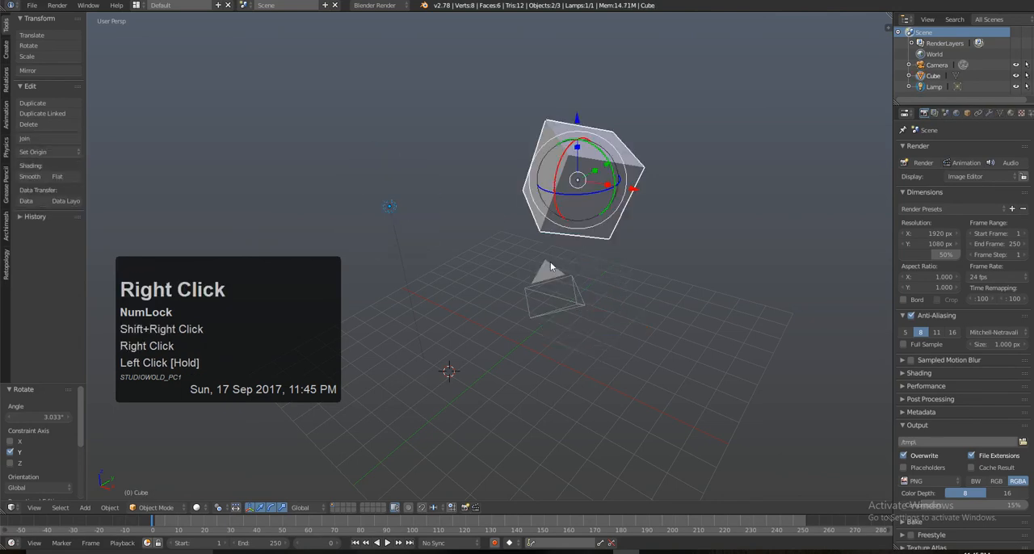
{"action": "right_click", "coordinate": [551, 267]}
{"action": "right_click", "coordinate": [390, 209], "text": "shift"}
{"action": "right_click", "coordinate": [571, 172], "text": "shift"}
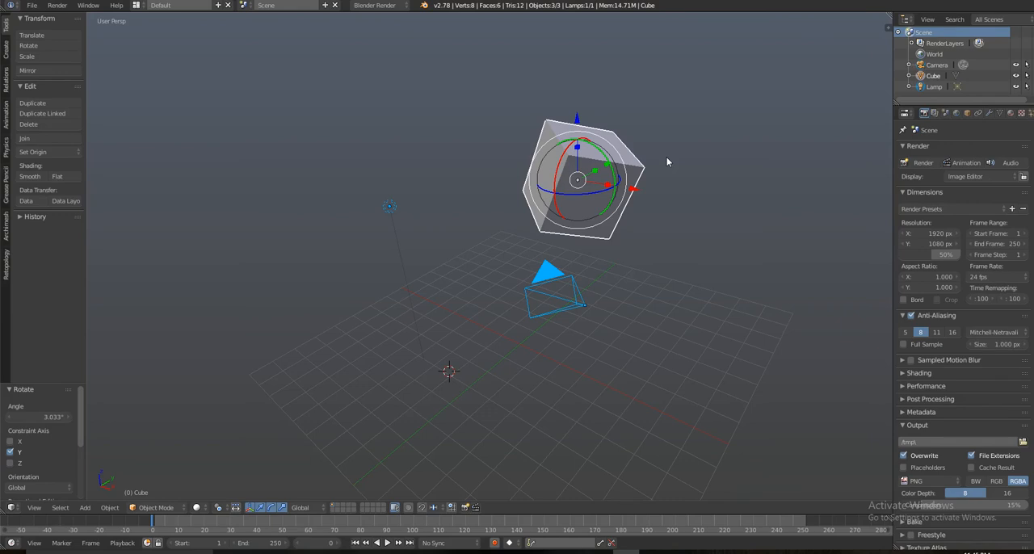
Step: Set the pivot point to Median Point
{"action": "left_click", "coordinate": [218, 509]}
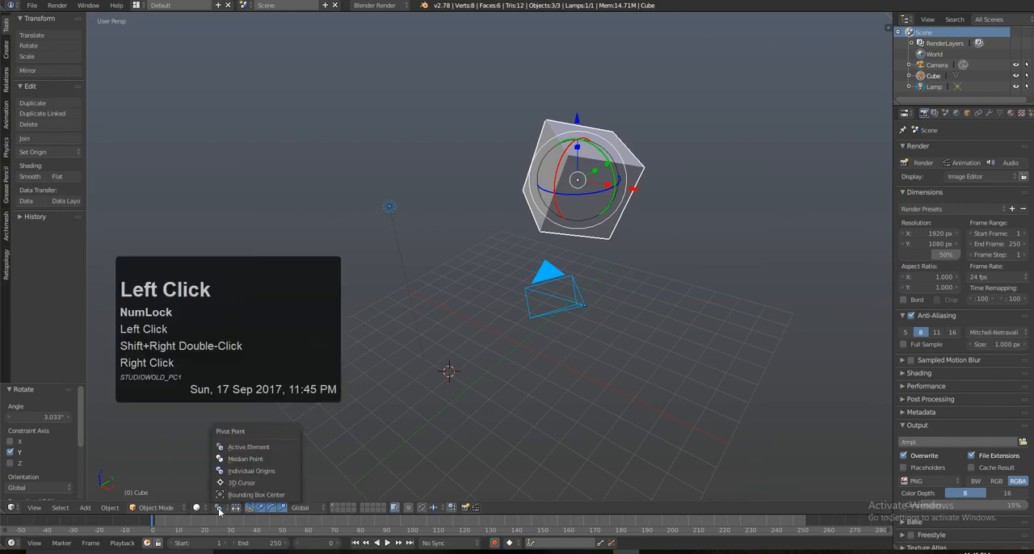
{"action": "left_click", "coordinate": [249, 460]}
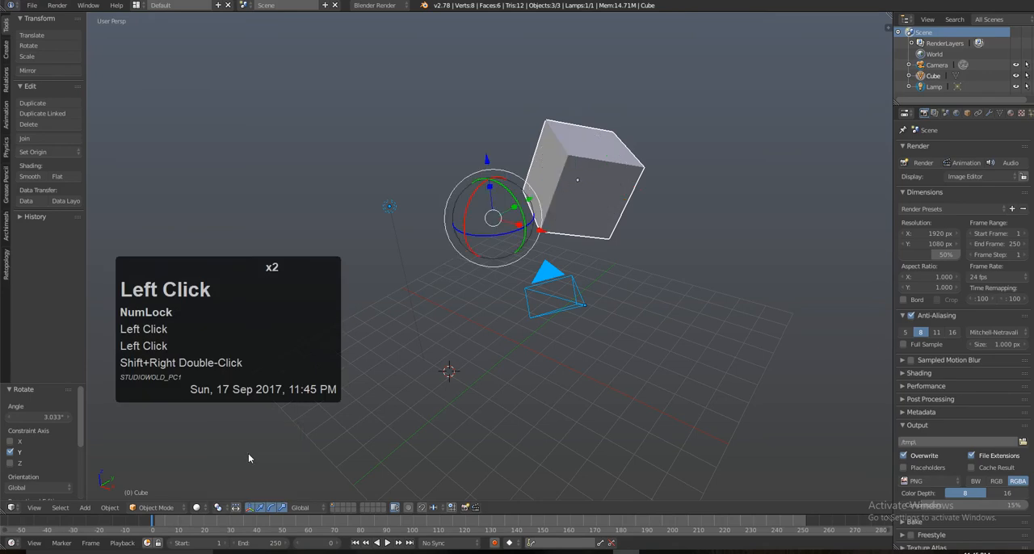
{"action": "left_click_drag", "start_coordinate": [670, 157], "coordinate": [348, 437], "text": "alt"}
Step: Select the cube, lamp and camera together and examine the manipulator at their shared median point from several angles
{"action": "right_click", "coordinate": [660, 164]}
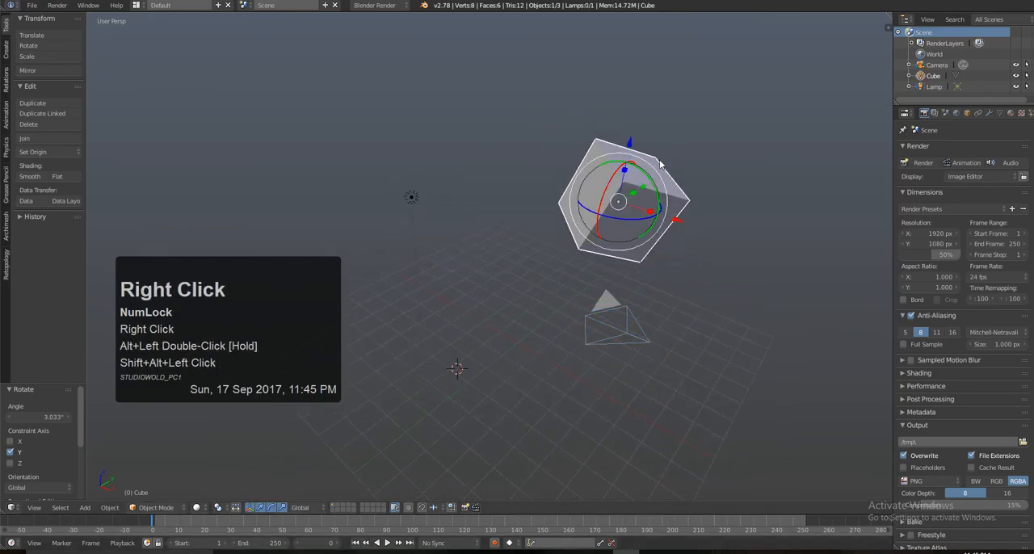
{"action": "left_click_drag", "start_coordinate": [661, 243], "coordinate": [599, 200], "text": "alt"}
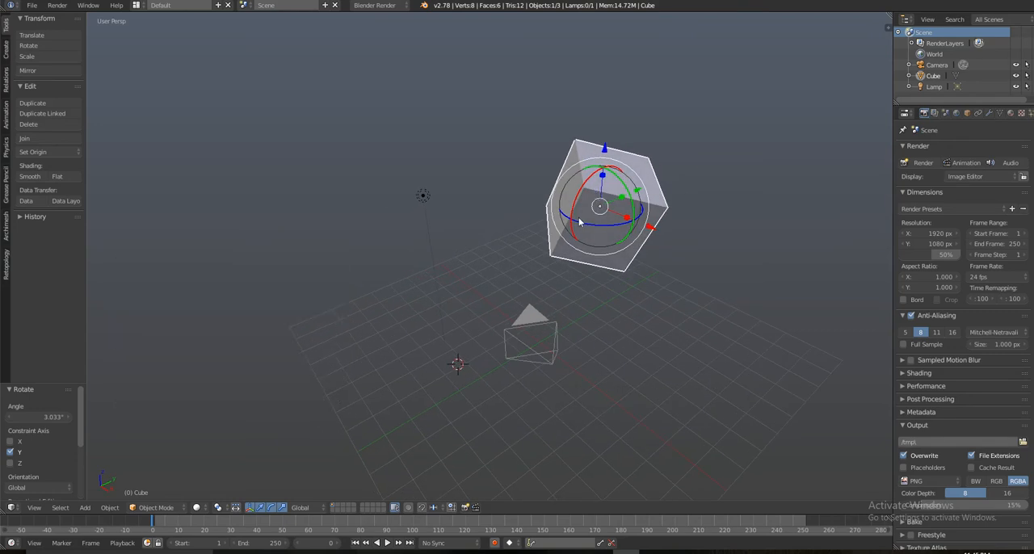
{"action": "left_click_drag", "start_coordinate": [579, 216], "coordinate": [543, 243], "text": "alt"}
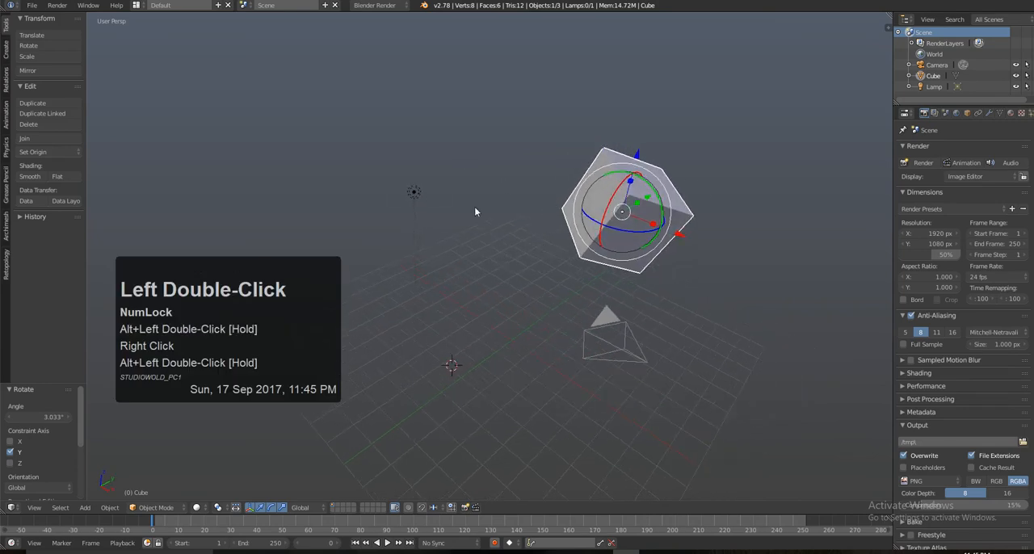
{"action": "right_click", "coordinate": [414, 193], "text": "shift"}
{"action": "right_click", "coordinate": [614, 319], "text": "shift"}
{"action": "left_click_drag", "start_coordinate": [627, 280], "coordinate": [520, 361], "text": "alt"}
{"action": "left_click_drag", "start_coordinate": [520, 361], "coordinate": [571, 333], "text": "alt+shift"}
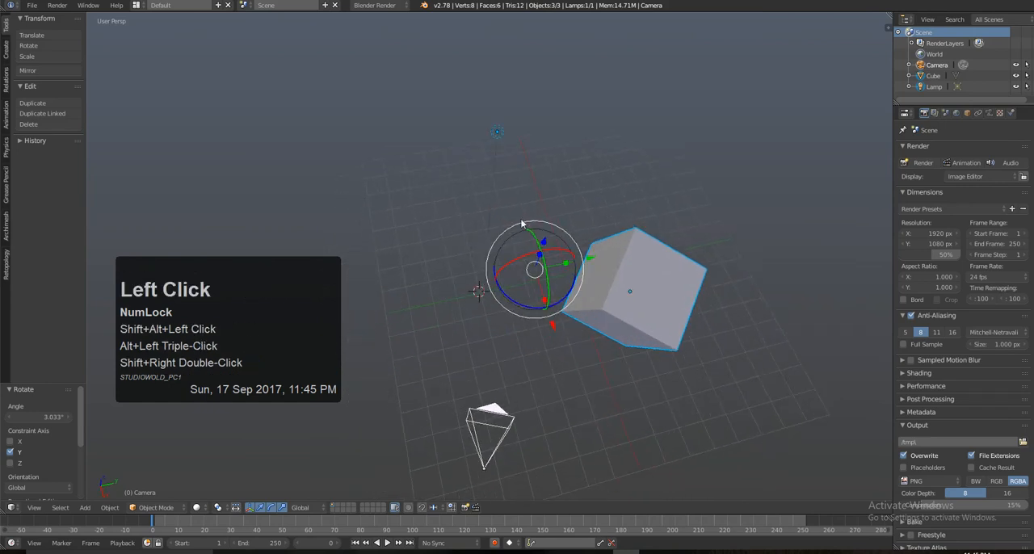
{"action": "left_click_drag", "start_coordinate": [522, 224], "coordinate": [519, 221], "text": "alt+shift"}
{"action": "left_click_drag", "start_coordinate": [520, 320], "coordinate": [509, 276], "text": "alt"}
{"action": "left_click_drag", "start_coordinate": [509, 276], "coordinate": [506, 288], "text": "alt"}
Step: Select the cube, lamp and camera individually in turn, finishing with only the lamp selected
{"action": "right_click", "coordinate": [642, 241]}
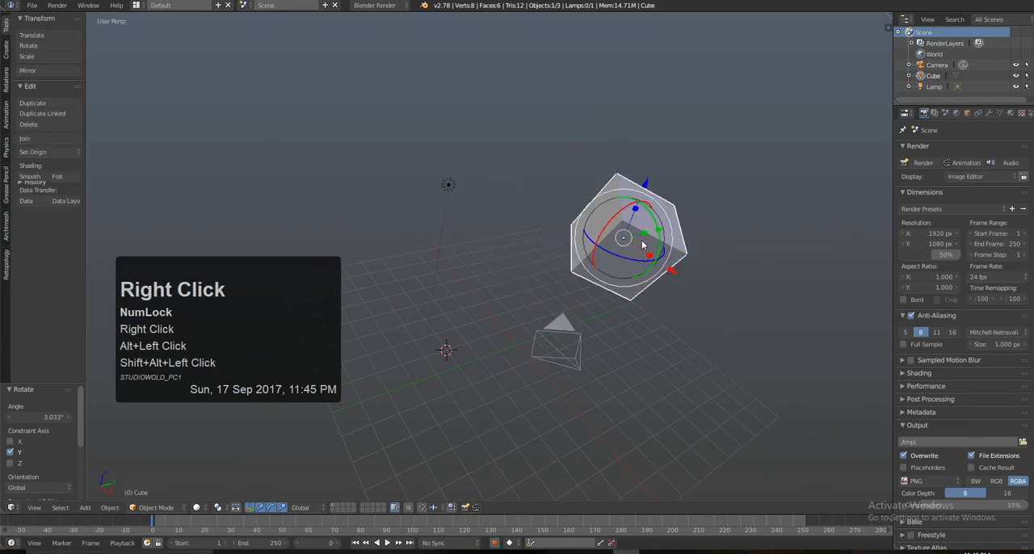
{"action": "left_click_drag", "start_coordinate": [458, 187], "coordinate": [473, 203], "text": "alt+shift"}
{"action": "right_click", "coordinate": [472, 203]}
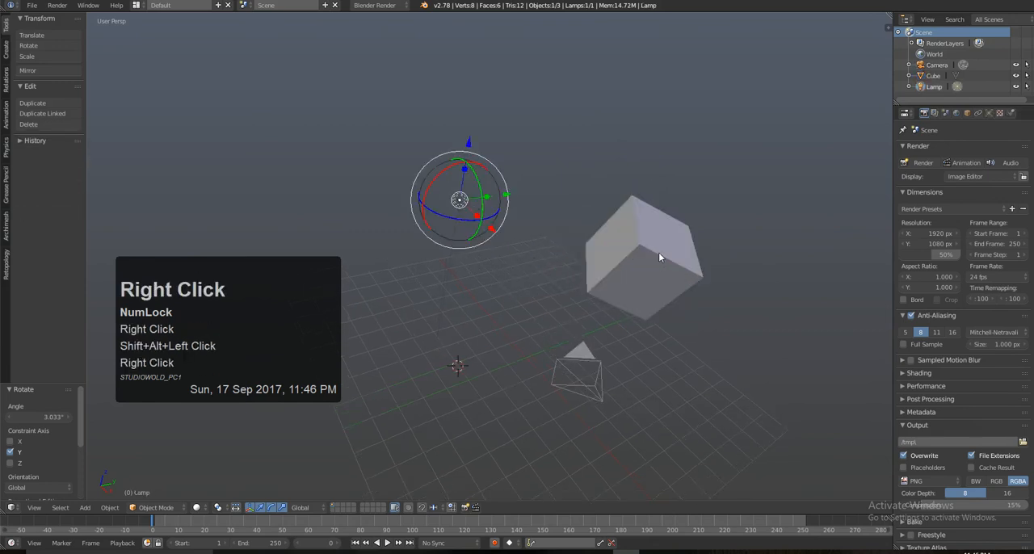
{"action": "right_click", "coordinate": [658, 252]}
{"action": "right_click", "coordinate": [573, 372]}
{"action": "right_click", "coordinate": [651, 242]}
{"action": "right_click", "coordinate": [455, 195]}
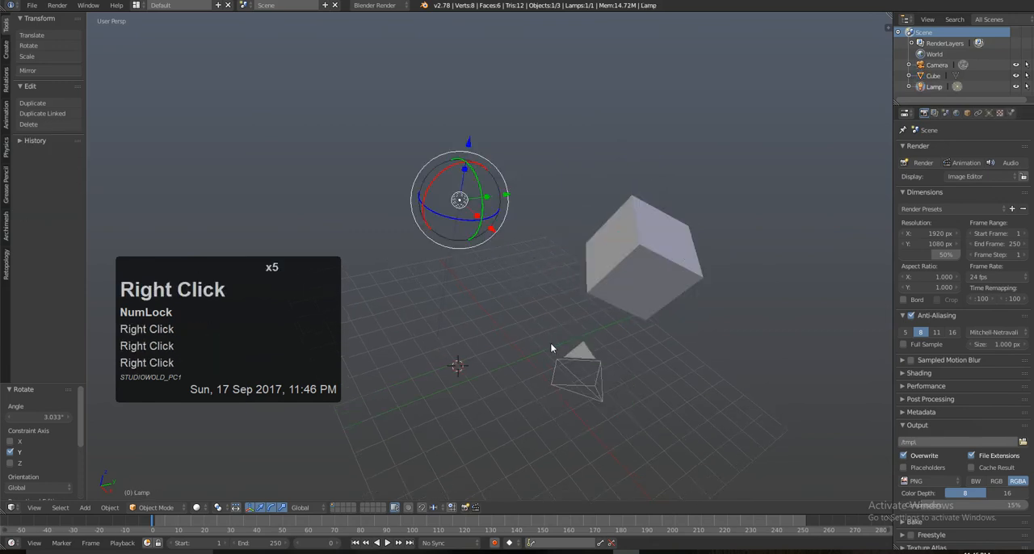
Step: Select the cube, lamp and camera together, adding the camera last
{"action": "right_click", "coordinate": [630, 270]}
{"action": "right_click", "coordinate": [637, 262]}
{"action": "right_click", "coordinate": [504, 194], "text": "shift"}
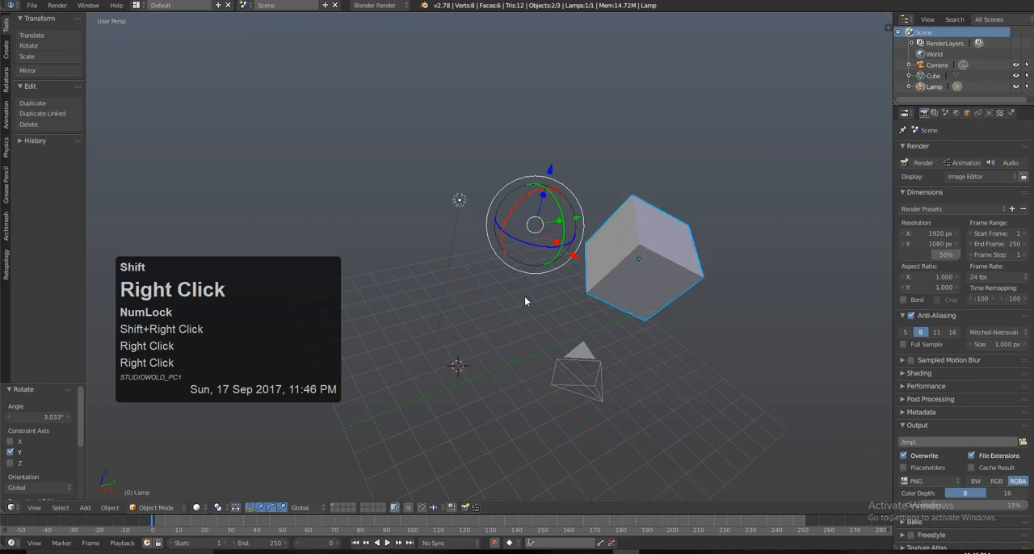
{"action": "right_click", "coordinate": [580, 365], "text": "shift"}
{"action": "left_click_drag", "start_coordinate": [667, 331], "coordinate": [688, 257], "text": "alt"}
Step: Rotate the three objects slightly around their median point, try one more transform with the manipulator and undo that last change
{"action": "left_click", "coordinate": [558, 225]}
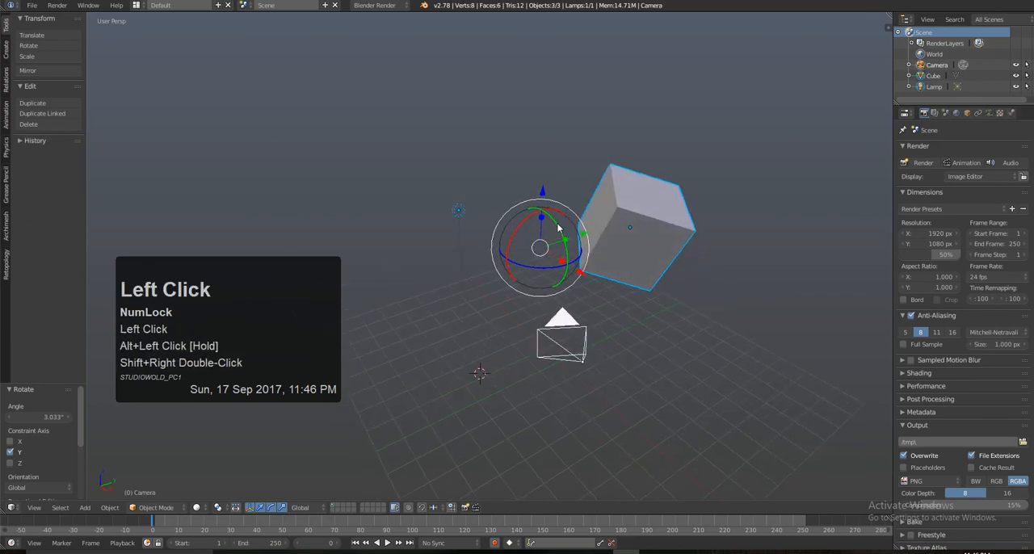
{"action": "left_click_drag", "start_coordinate": [557, 229], "coordinate": [594, 227]}
{"action": "left_click_drag", "start_coordinate": [559, 259], "coordinate": [588, 273]}
{"action": "key", "text": "ctrl+z"}
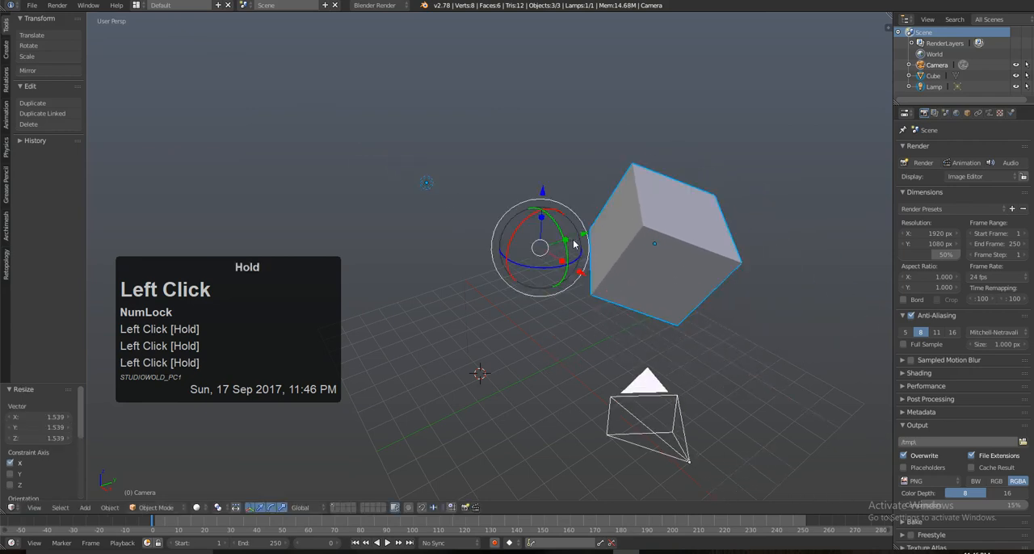
Step: Set the pivot point to Individual Origins and rotate the selected objects about 21.4° on the Y axis
{"action": "left_click", "coordinate": [220, 507]}
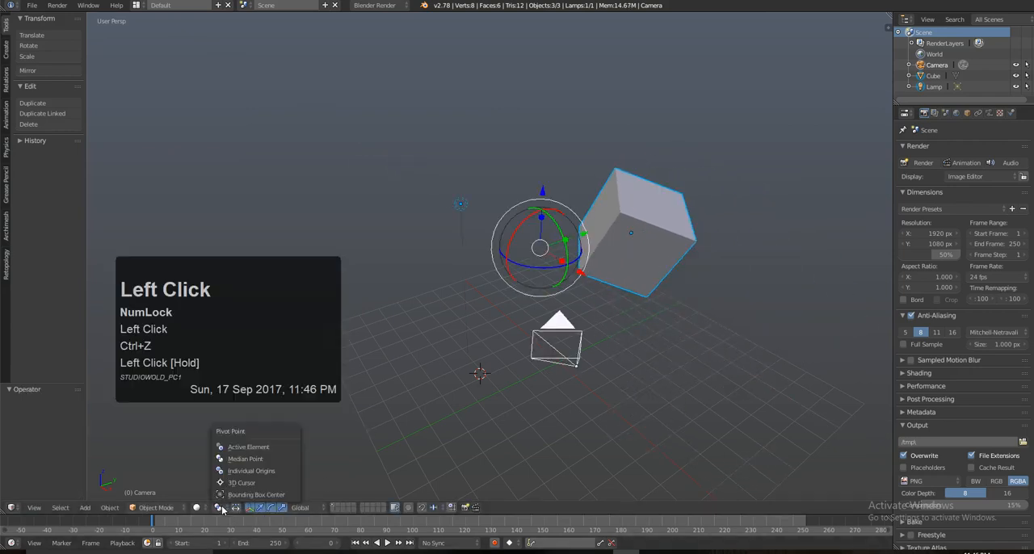
{"action": "left_click", "coordinate": [248, 476]}
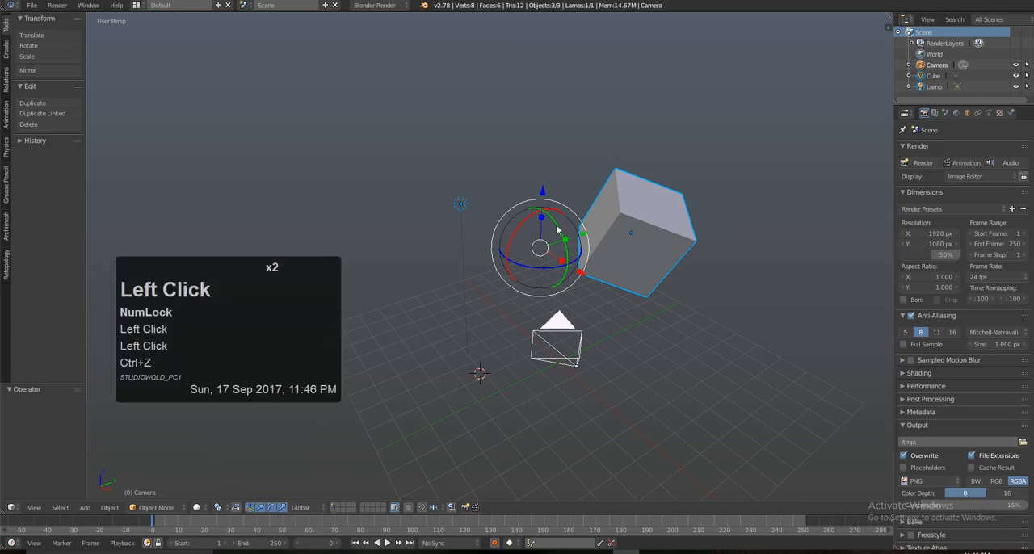
{"action": "mouse_move", "coordinate": [556, 230]}
{"action": "left_mouse_down"}
{"action": "mouse_move", "coordinate": [538, 238]}
{"action": "mouse_move", "coordinate": [549, 246]}
{"action": "left_mouse_up"}
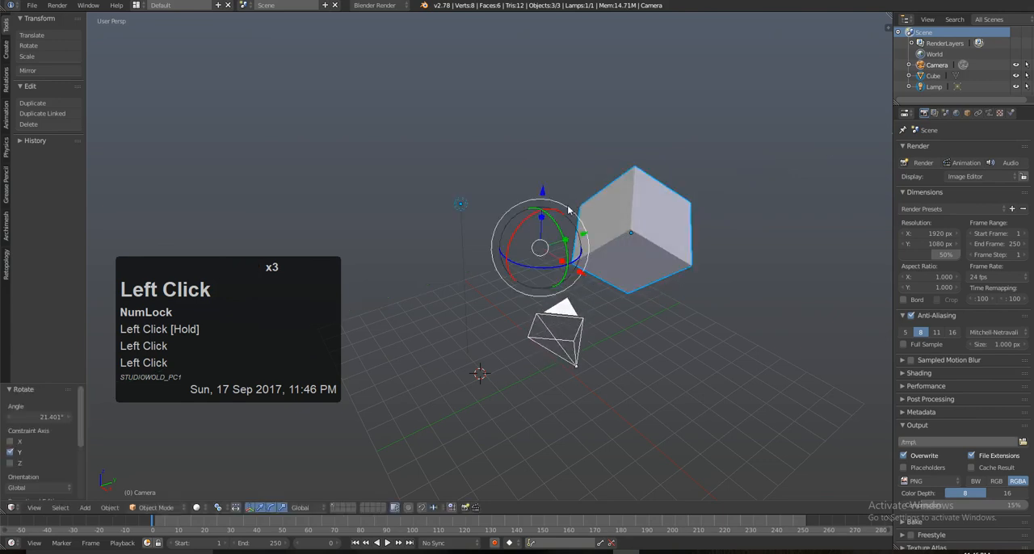
Step: Set the pivot point to 3D Cursor and move the selected objects about 0.588 along the X axis
{"action": "left_click", "coordinate": [220, 507]}
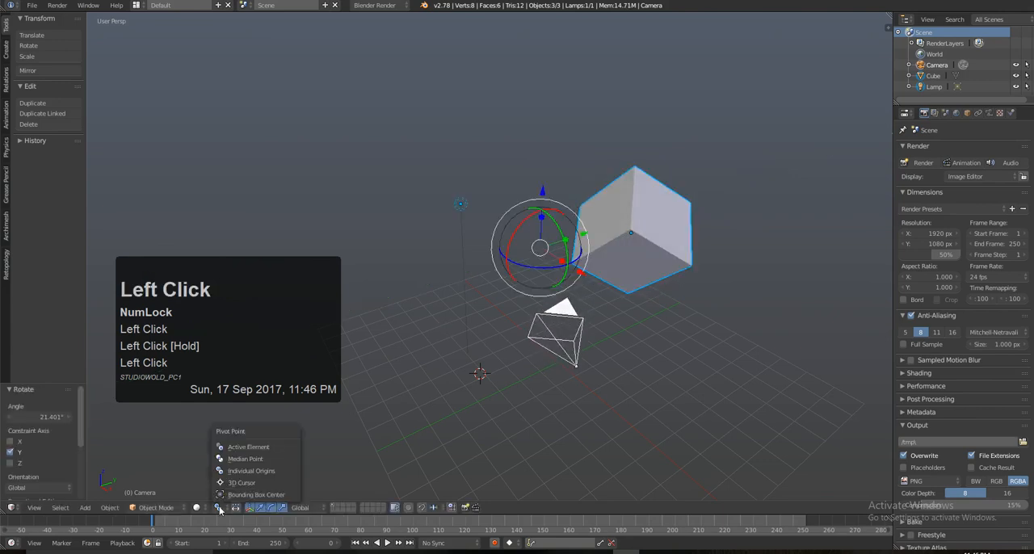
{"action": "left_click", "coordinate": [229, 483]}
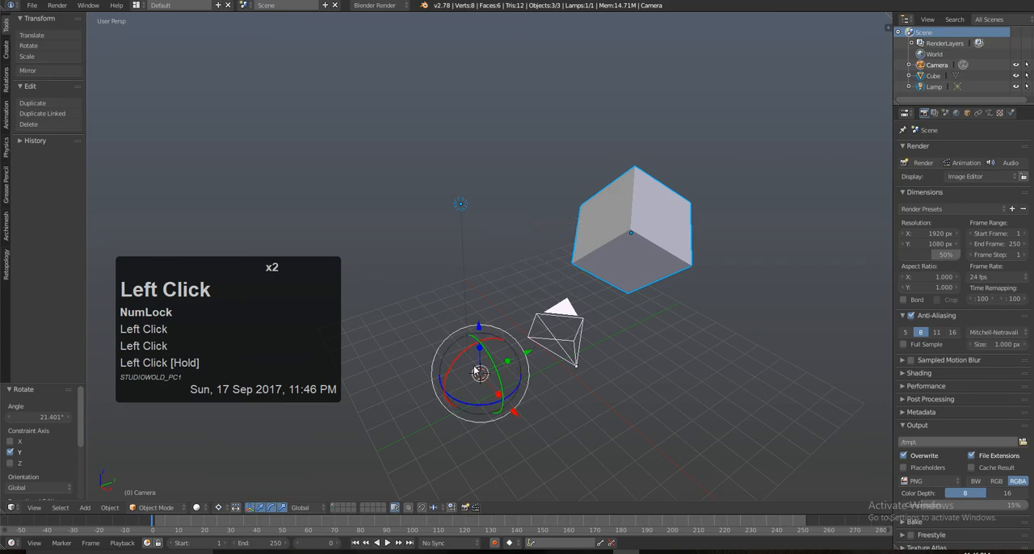
{"action": "left_click_drag", "start_coordinate": [511, 412], "coordinate": [529, 413]}
Step: Place the 3D cursor at several different spots around the scene, finishing below and to the left of the lamp
{"action": "left_click", "coordinate": [560, 135]}
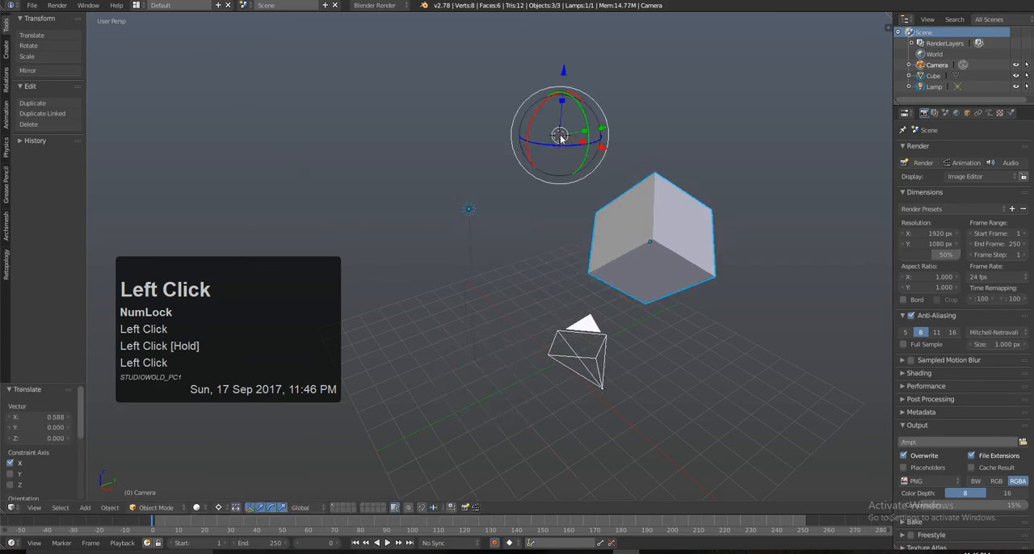
{"action": "left_click", "coordinate": [417, 164]}
{"action": "double_click", "coordinate": [655, 309]}
{"action": "double_click", "coordinate": [809, 90]}
{"action": "double_click", "coordinate": [358, 143]}
{"action": "left_click", "coordinate": [395, 293]}
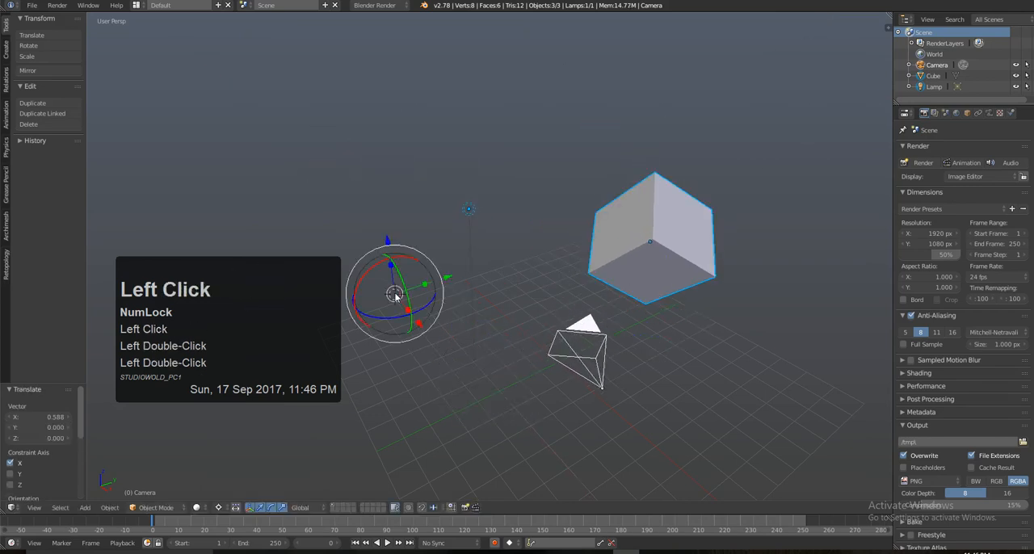
Step: Set the pivot point to Bounding Box Center and move only the cube by about X -1.723, Y 3.218, Z 2.113
{"action": "left_click", "coordinate": [219, 508]}
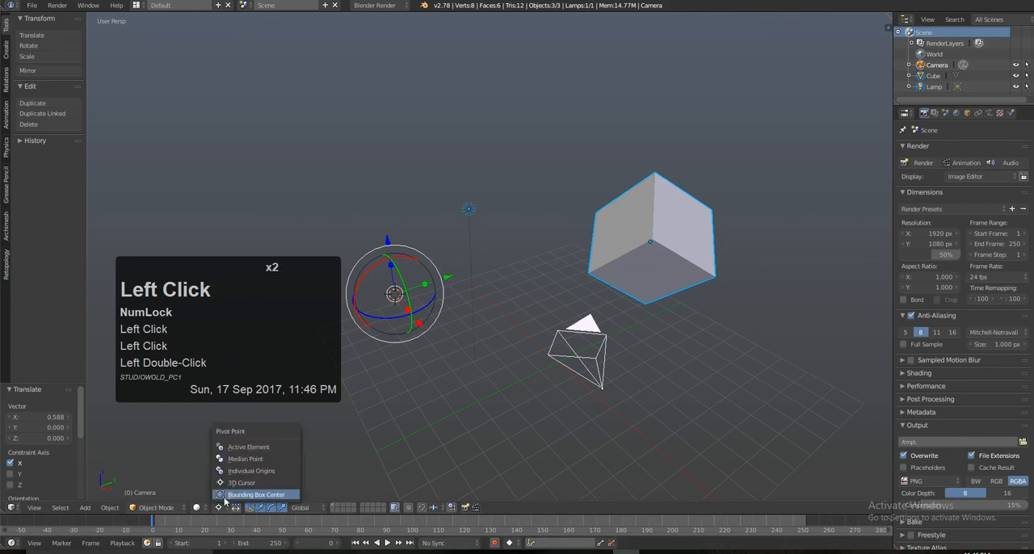
{"action": "left_click", "coordinate": [242, 494]}
{"action": "left_click_drag", "start_coordinate": [505, 318], "coordinate": [590, 286], "text": "alt"}
{"action": "right_click", "coordinate": [590, 286]}
{"action": "right_click_drag", "start_coordinate": [635, 277], "coordinate": [691, 174]}
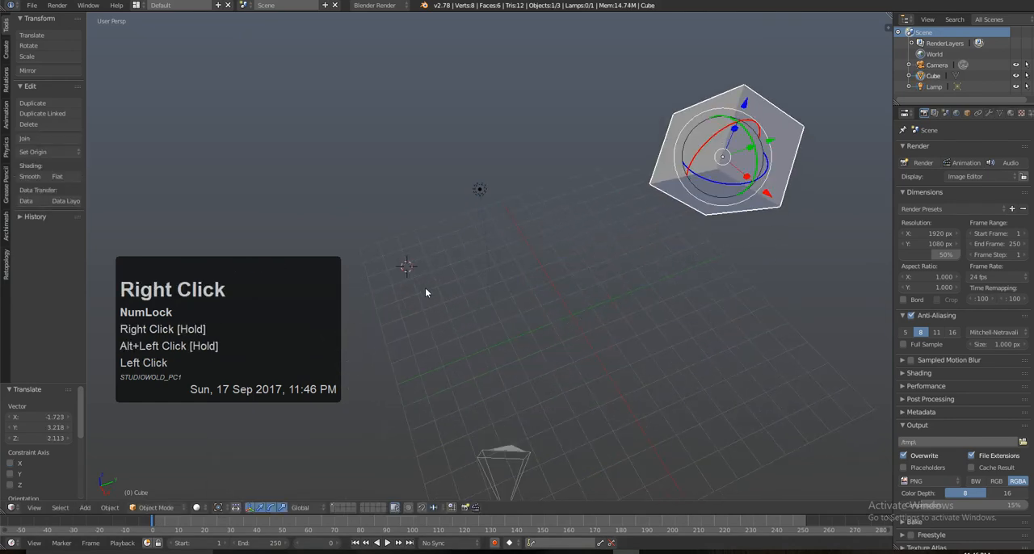
Step: Add the lamp and the camera to the cube selection, with the camera as the active object
{"action": "right_click", "coordinate": [479, 189], "text": "shift"}
{"action": "right_click", "coordinate": [485, 429], "text": "shift"}
{"action": "right_click", "coordinate": [491, 440], "text": "shift"}
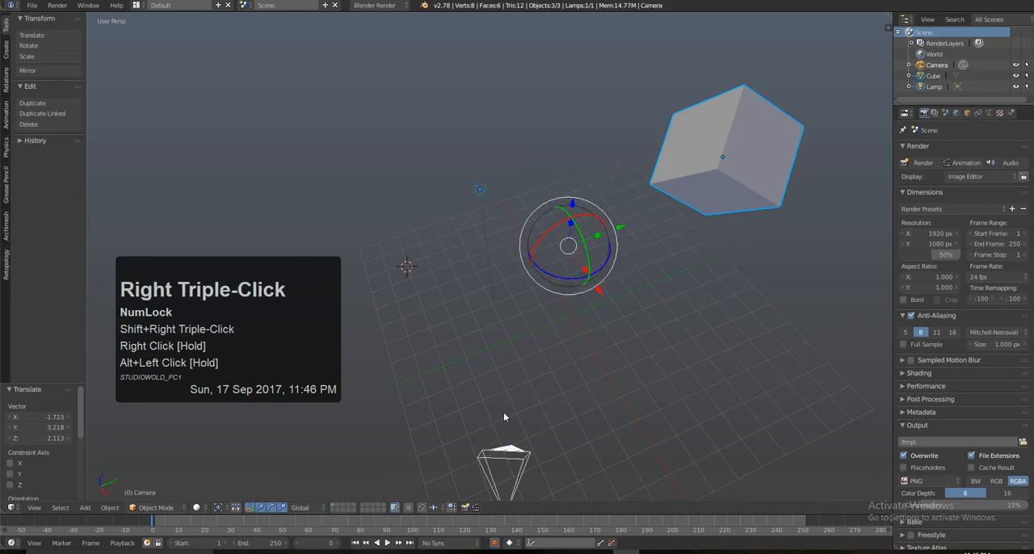
{"action": "scroll", "coordinate": [503, 417], "scroll_direction": "down", "scroll_amount": 3}
{"action": "left_click_drag", "start_coordinate": [504, 417], "coordinate": [603, 298], "text": "alt"}
{"action": "left_click_drag", "start_coordinate": [675, 253], "coordinate": [579, 312], "text": "alt"}
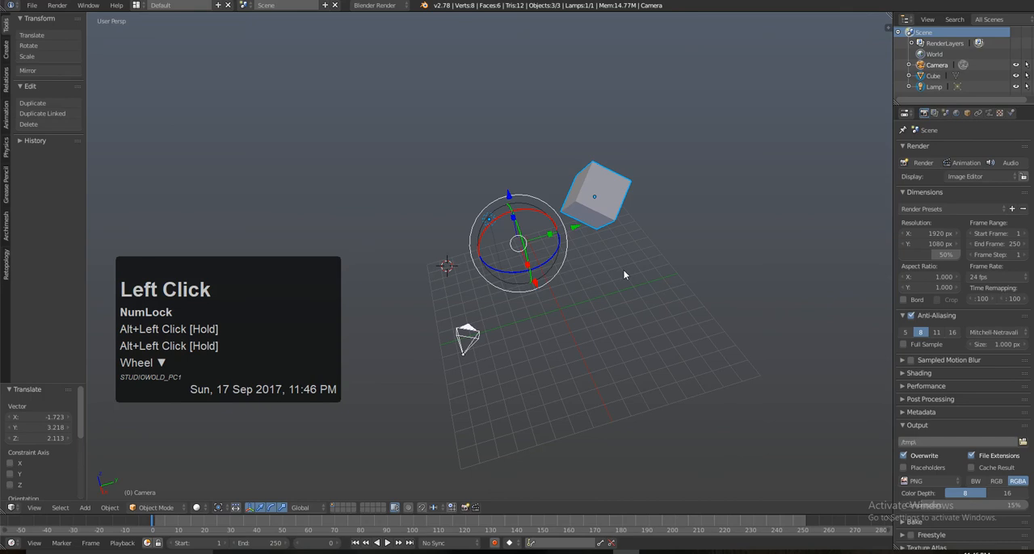